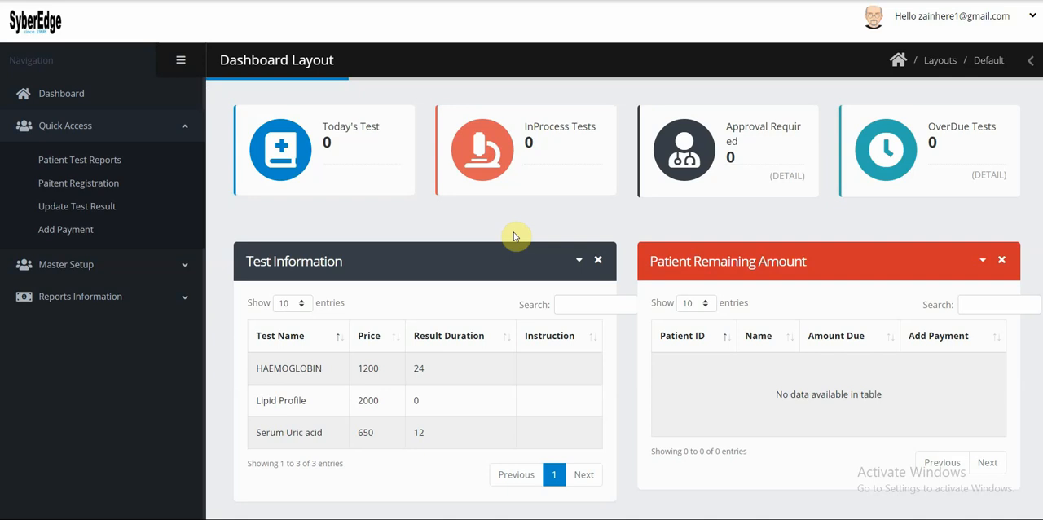
# Open the patient registration form in a new tab and set the salutation to Mr.
pyautogui.rightClick(58, 186)
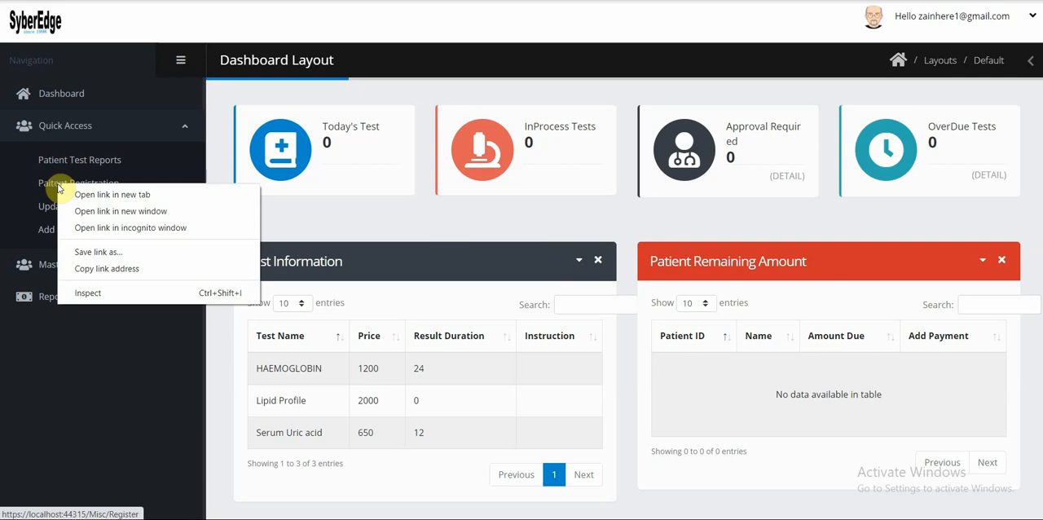
pyautogui.click(103, 196)
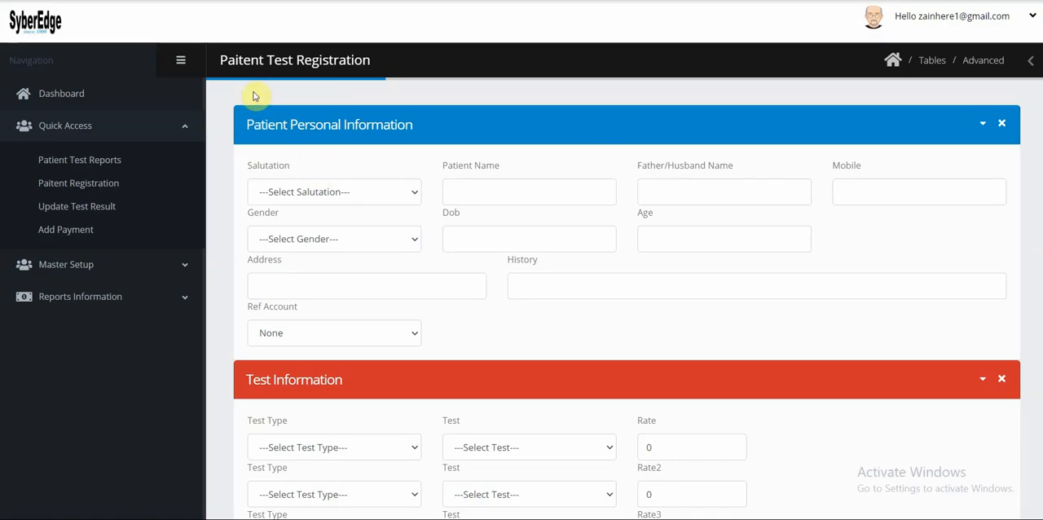
pyautogui.click(338, 194)
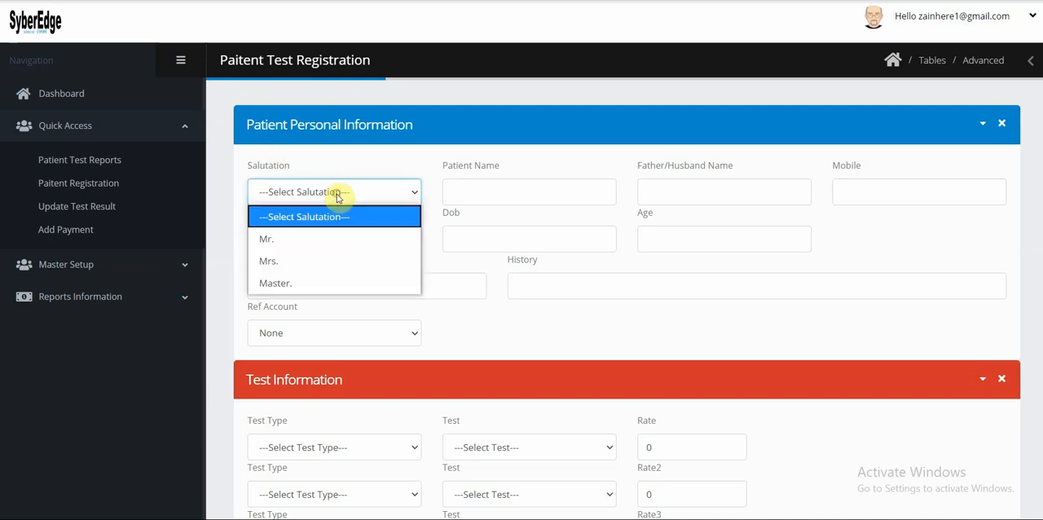
pyautogui.click(340, 240)
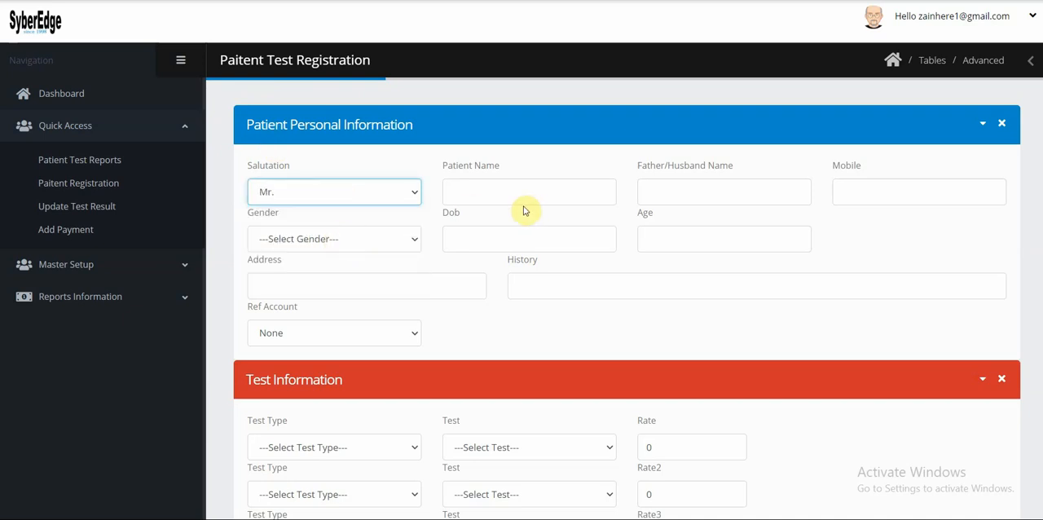
# Enter the patient's name, the father's or husband's name and the mobile number in the personal information.
pyautogui.click(461, 187)
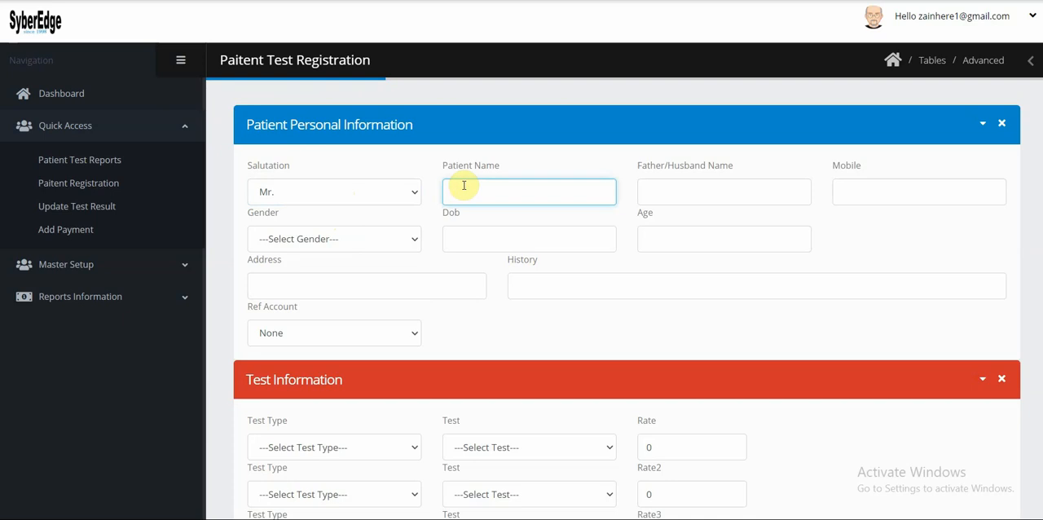
pyautogui.press('Tab')
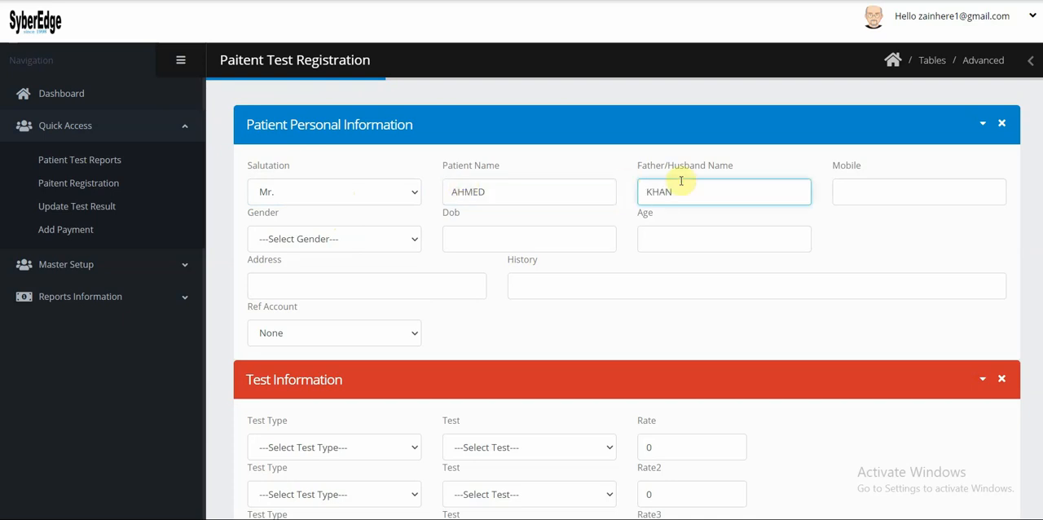
pyautogui.click(867, 187)
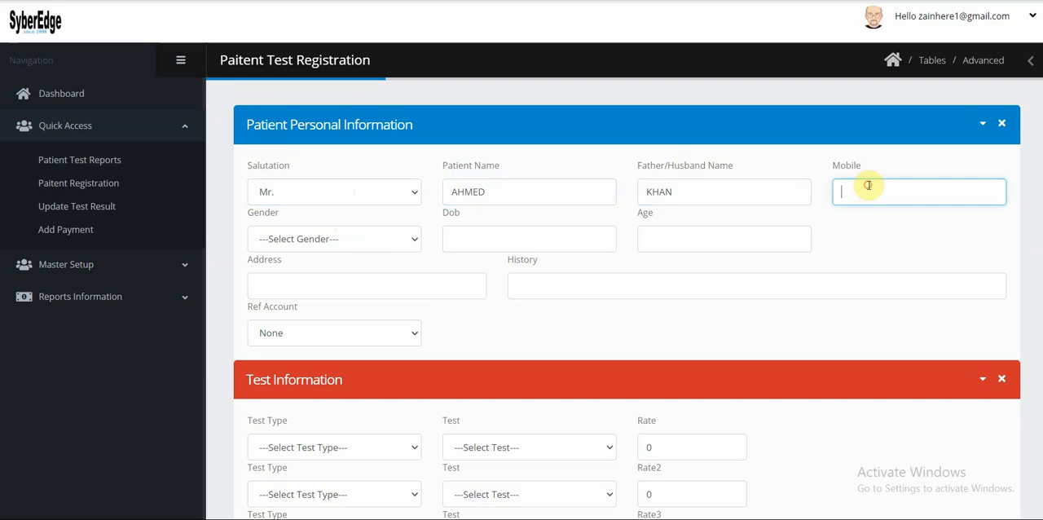
# Set the patient's gender to Male and fill in the date of birth.
pyautogui.click(350, 238)
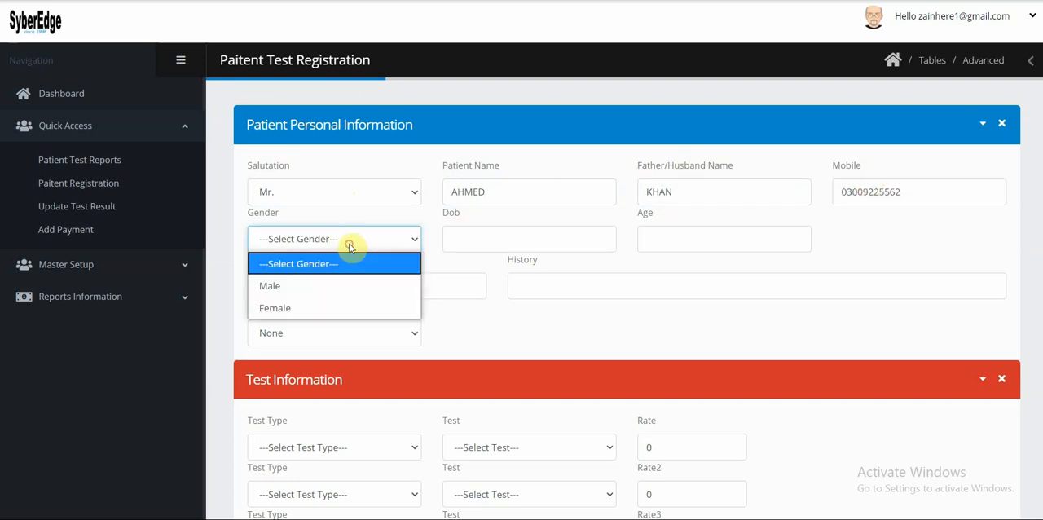
pyautogui.click(328, 284)
pyautogui.click(469, 239)
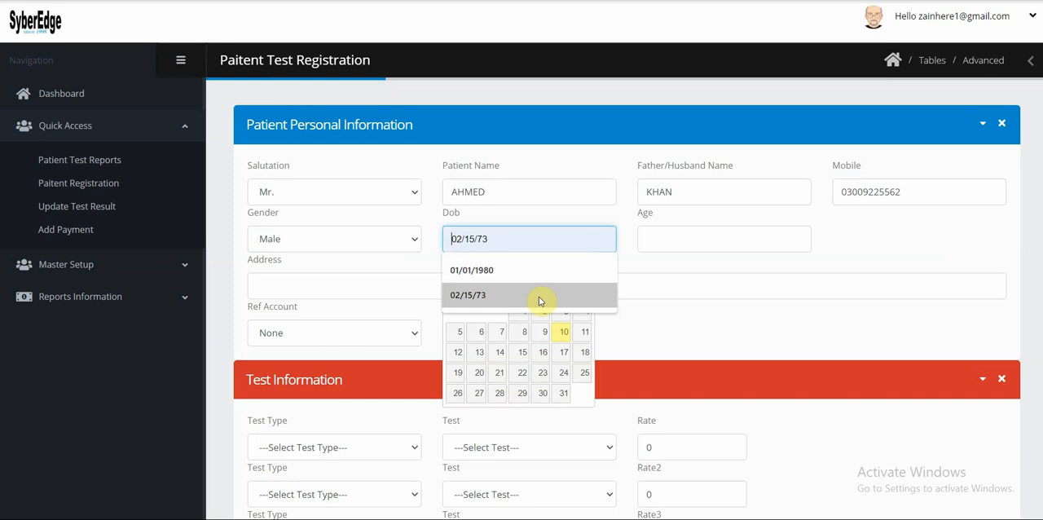
pyautogui.click(493, 271)
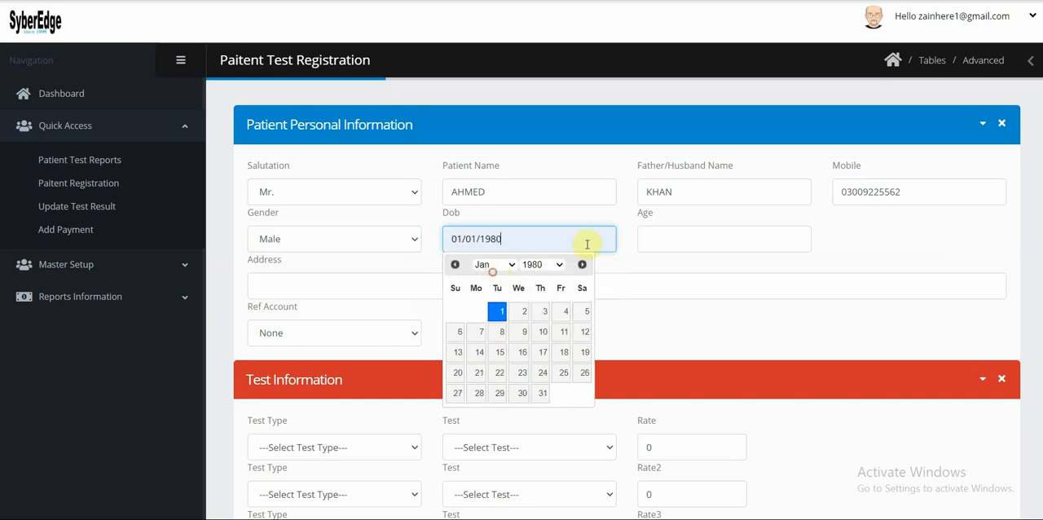
pyautogui.click(498, 311)
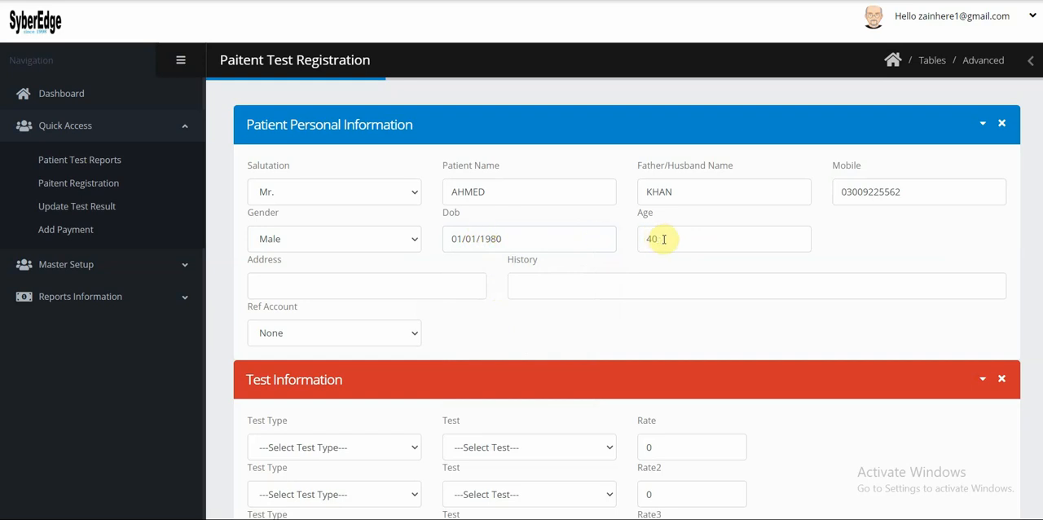
pyautogui.moveTo(661, 238); pyautogui.dragTo(628, 238)
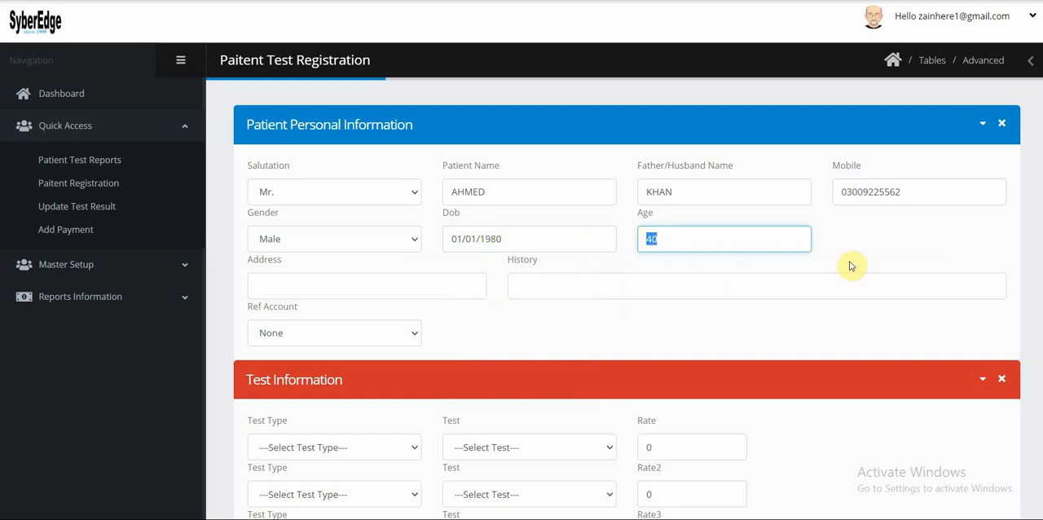
# Fill in the patient's address, enter fasd as the history, and keep the Ref Account at None.
pyautogui.click(436, 290)
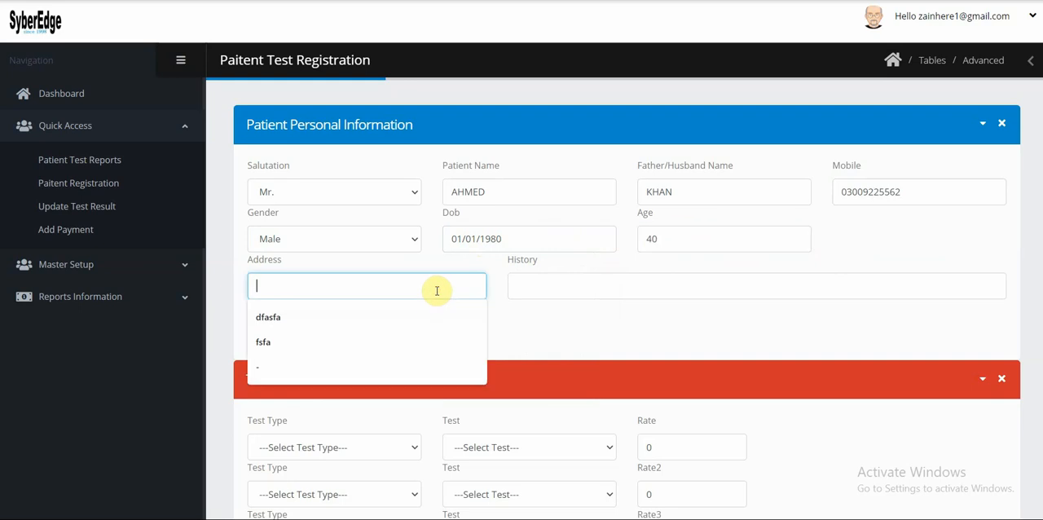
pyautogui.click(406, 318)
pyautogui.click(587, 282)
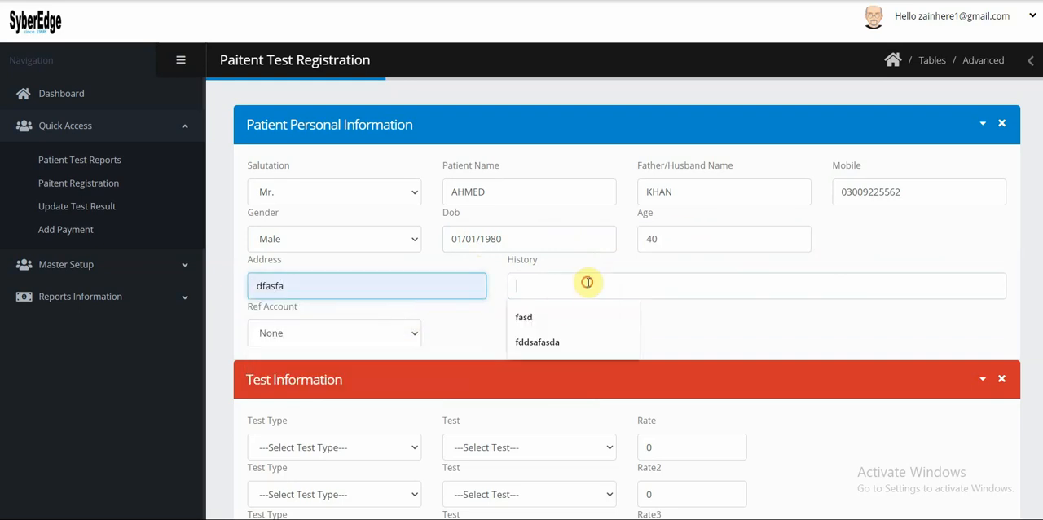
pyautogui.click(575, 319)
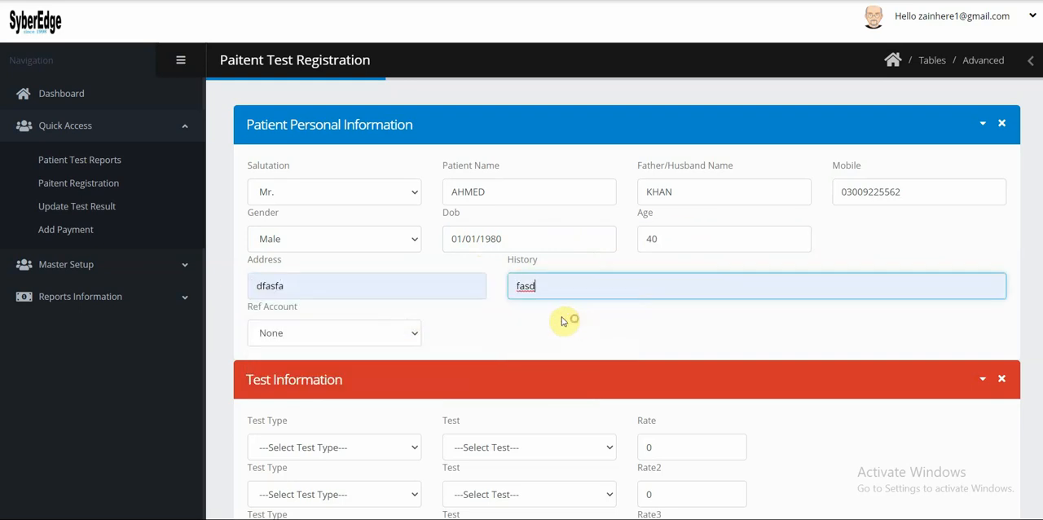
pyautogui.click(356, 336)
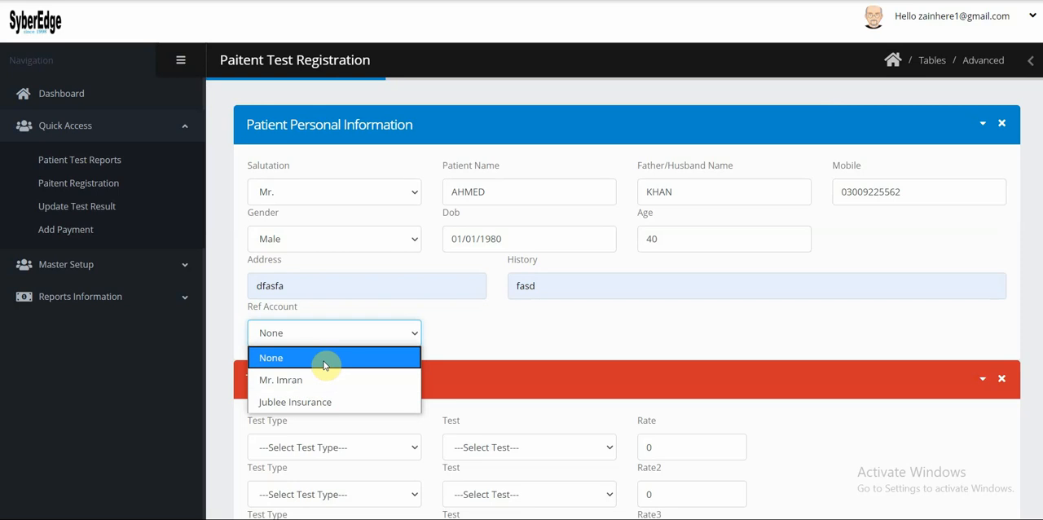
pyautogui.click(324, 358)
# Add the HAEMOGLOBIN test of type HAEMATOLOGY in the first row of the test information.
pyautogui.scroll(-1, 477, 352)
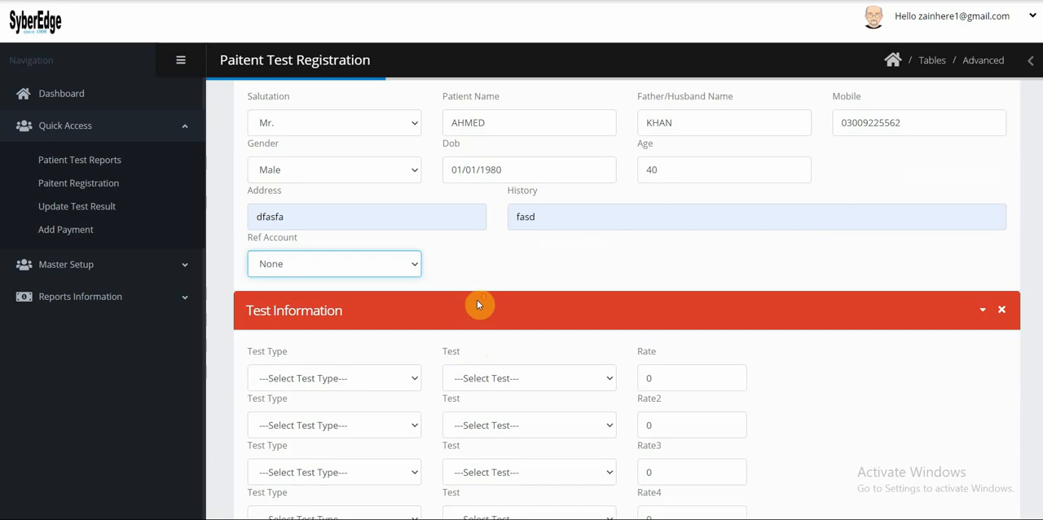
pyautogui.scroll(-1, 477, 304)
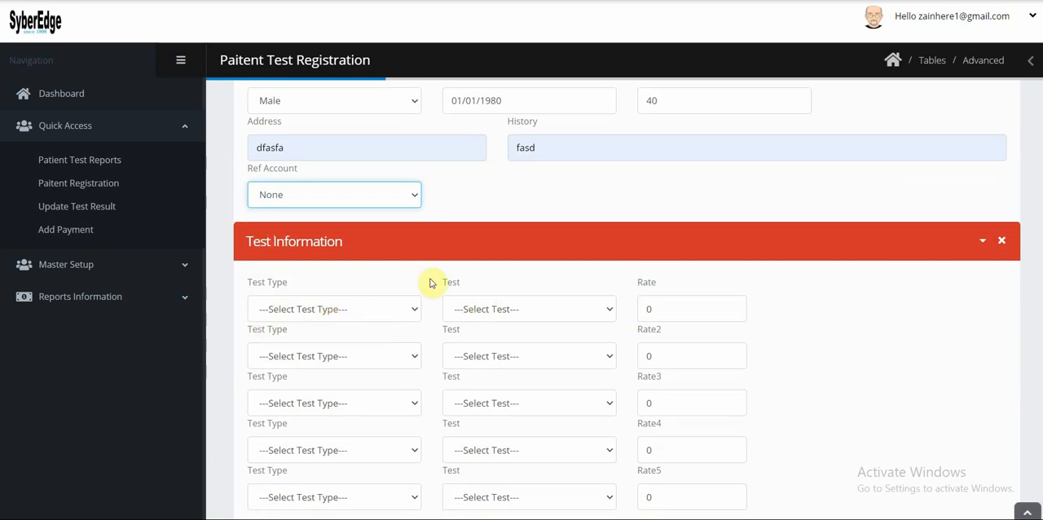
pyautogui.scroll(-1, 433, 302)
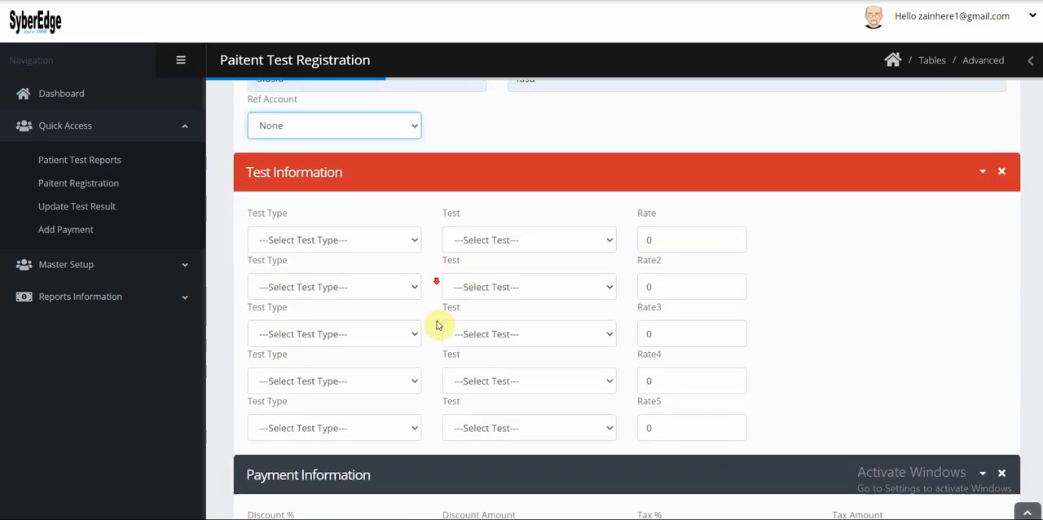
pyautogui.click(347, 241)
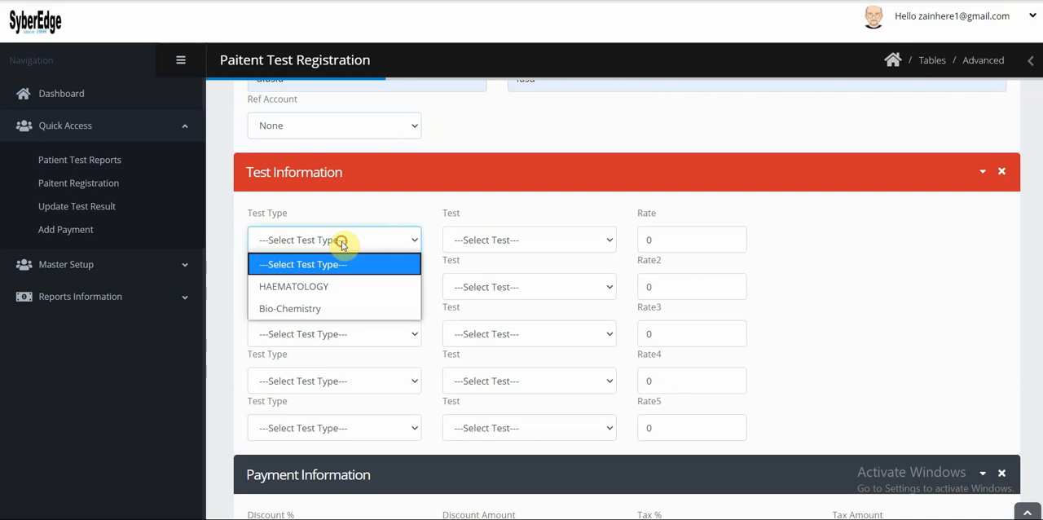
pyautogui.click(325, 286)
pyautogui.click(532, 241)
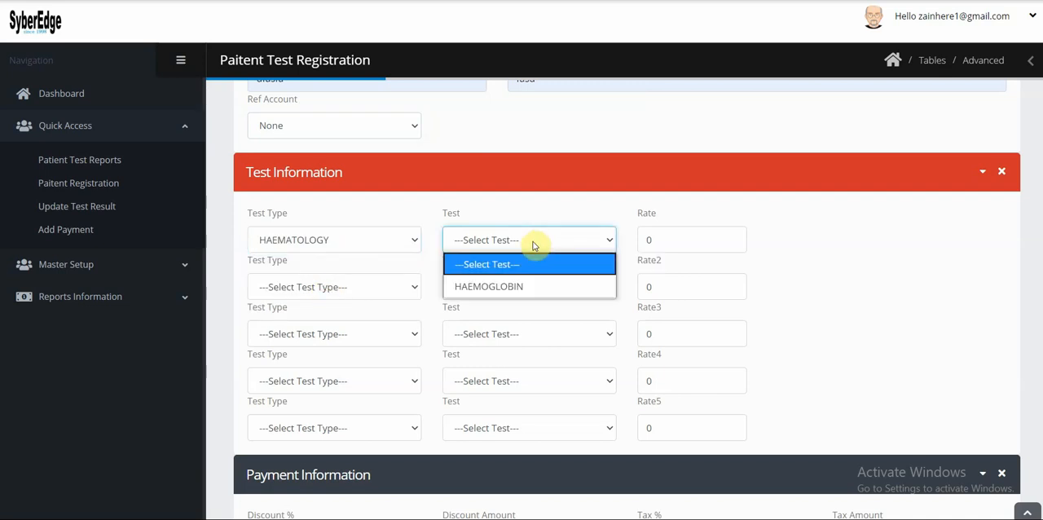
pyautogui.click(512, 288)
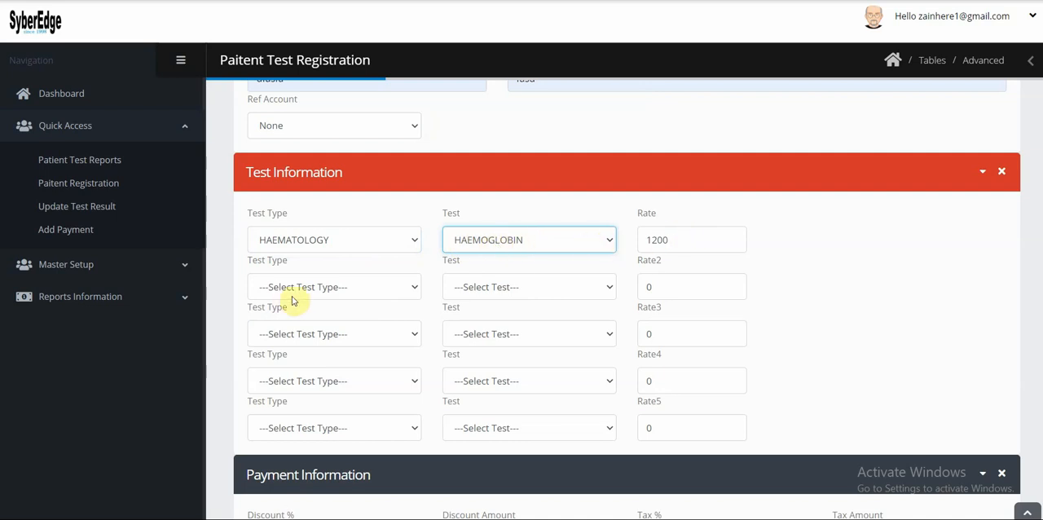
# Add the Serum Uric acid test of type Bio-Chemistry in the second test row.
pyautogui.click(360, 288)
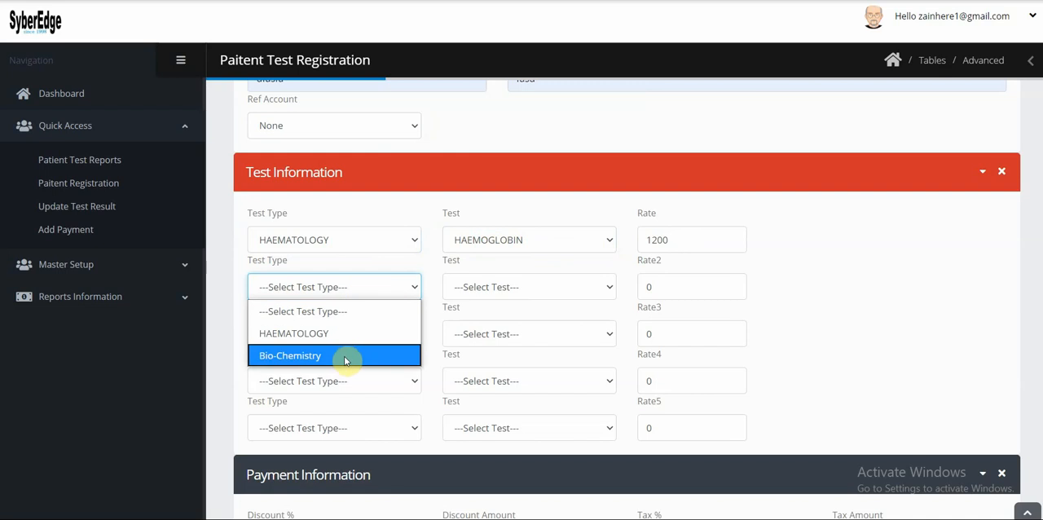
pyautogui.click(345, 357)
pyautogui.click(522, 285)
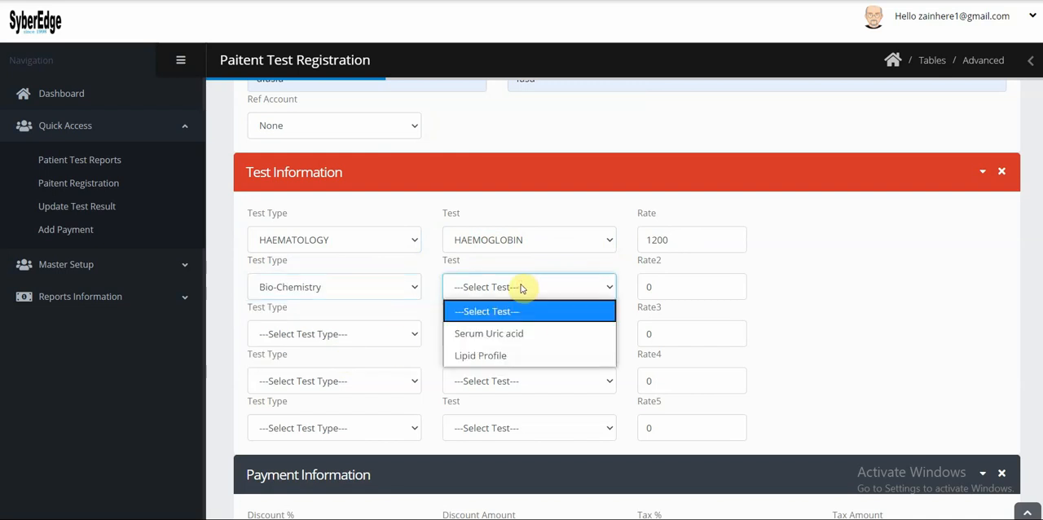
pyautogui.click(537, 334)
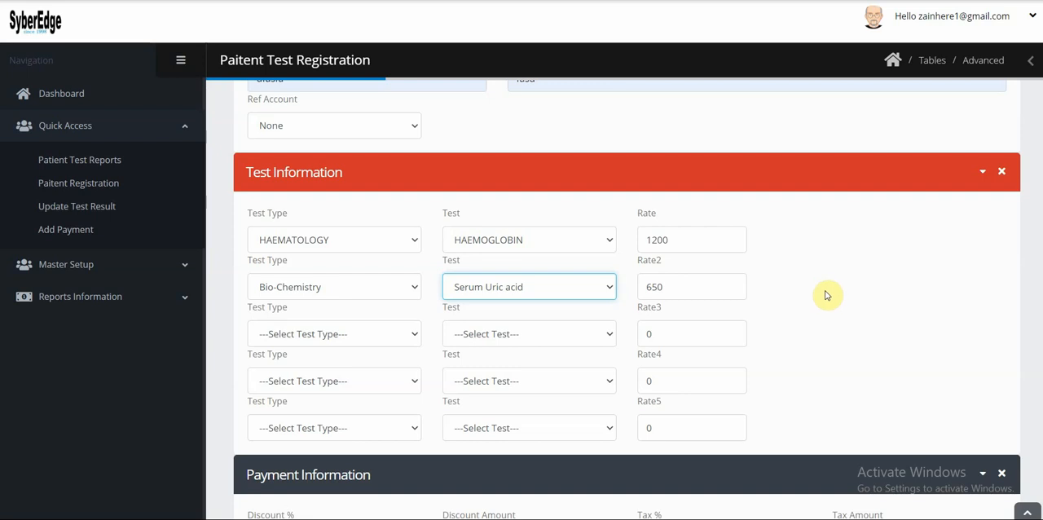
# Apply a 10% discount in the payment information.
pyautogui.scroll(-2, 810, 287)
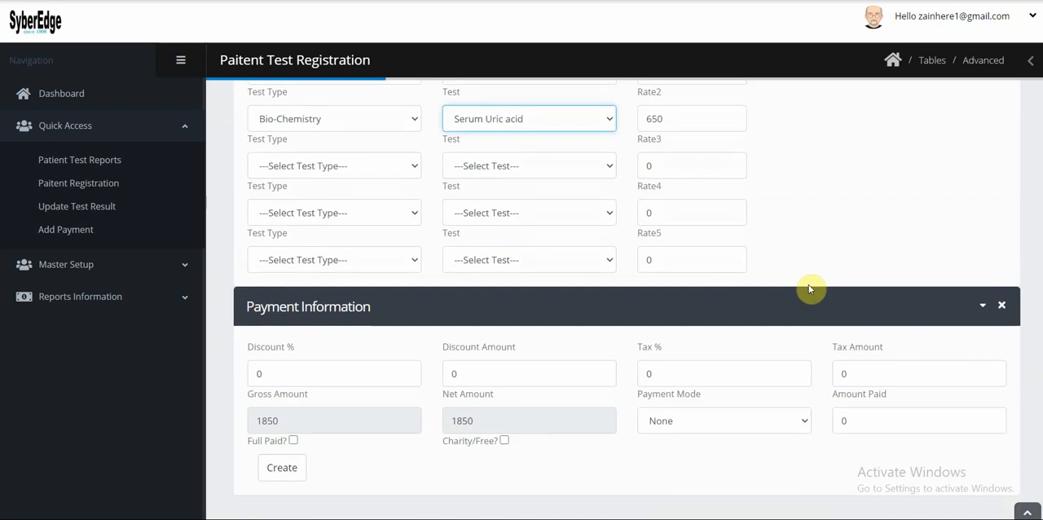
pyautogui.click(271, 372)
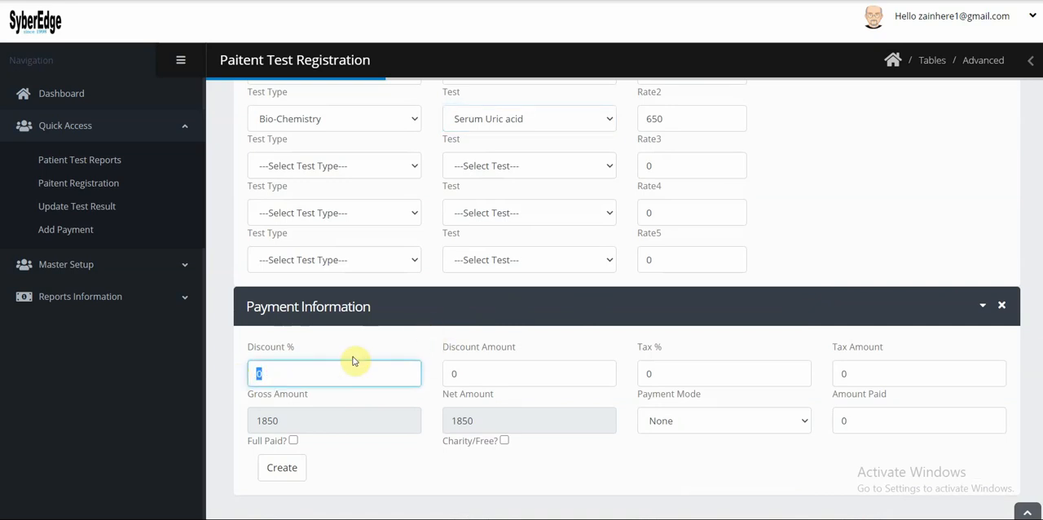
pyautogui.write('10')
pyautogui.press('Tab')
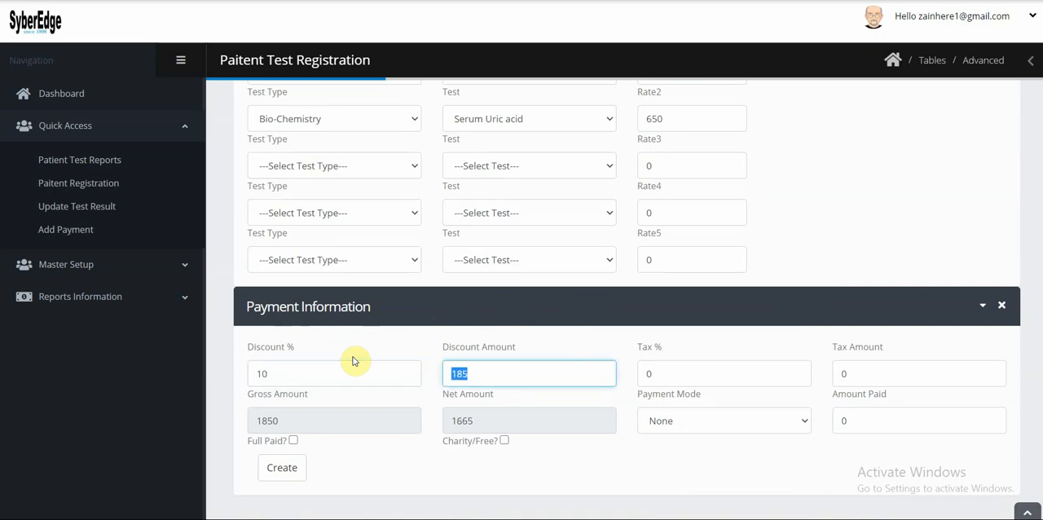
pyautogui.moveTo(275, 374); pyautogui.dragTo(239, 379)
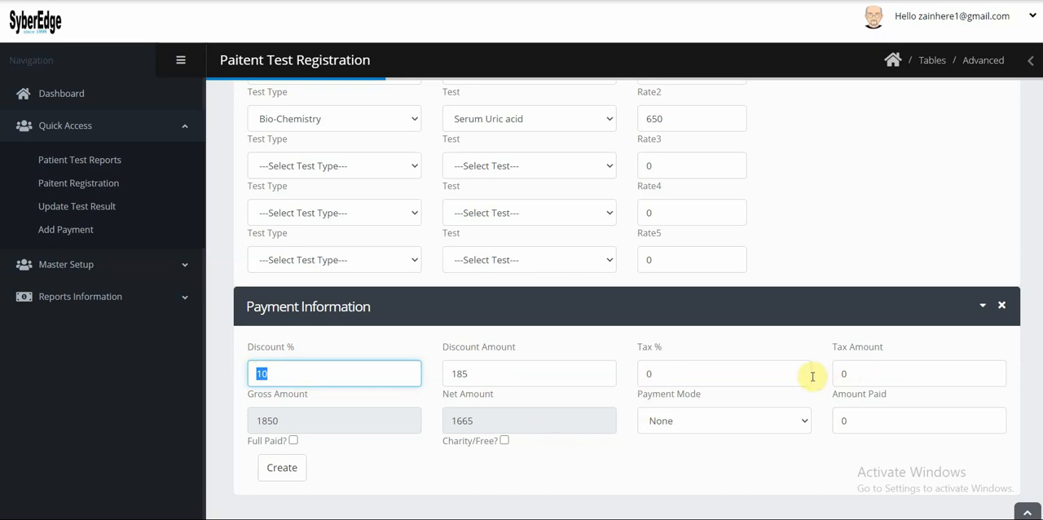
pyautogui.doubleClick(652, 372)
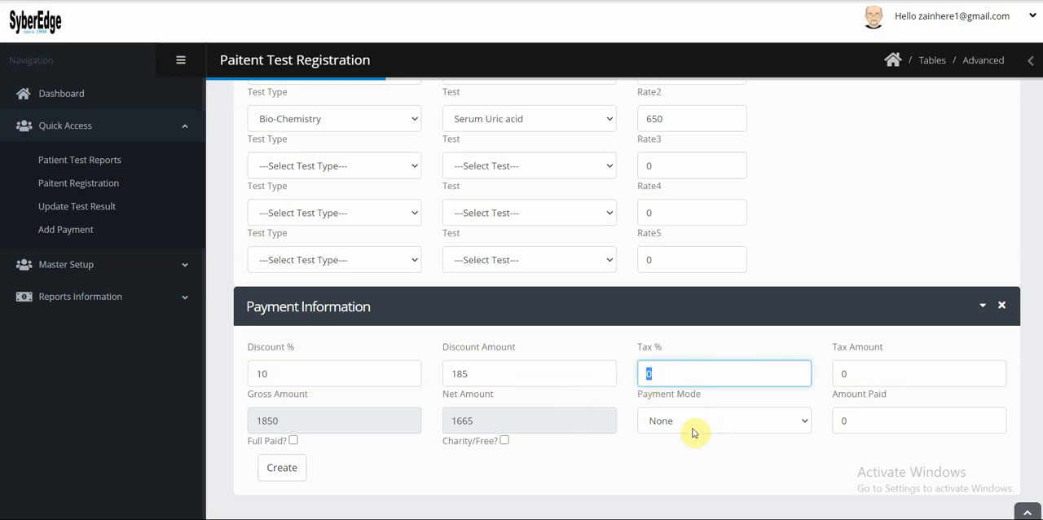
# Record a cash payment of 1665 marked as fully paid and create the patient's test registration.
pyautogui.click(745, 420)
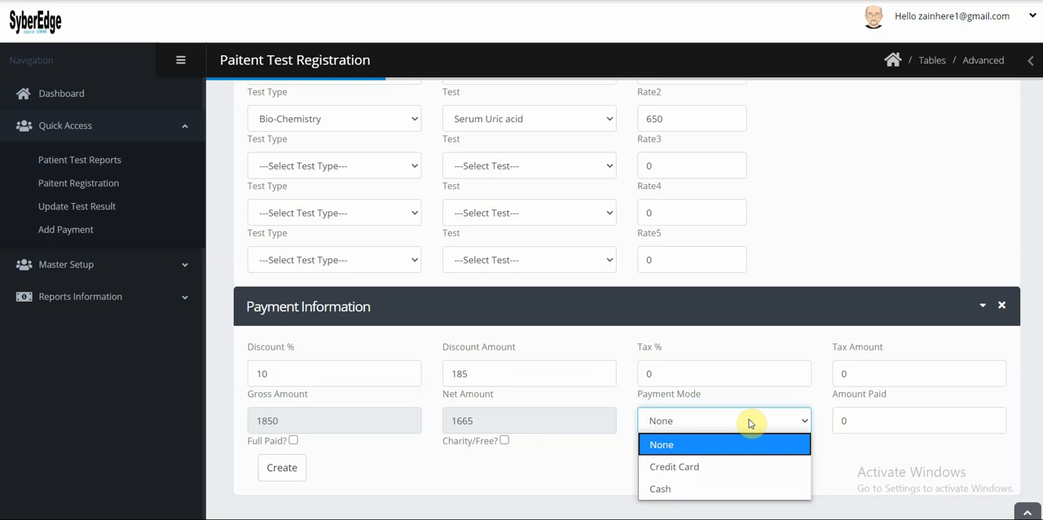
pyautogui.click(723, 489)
pyautogui.doubleClick(854, 421)
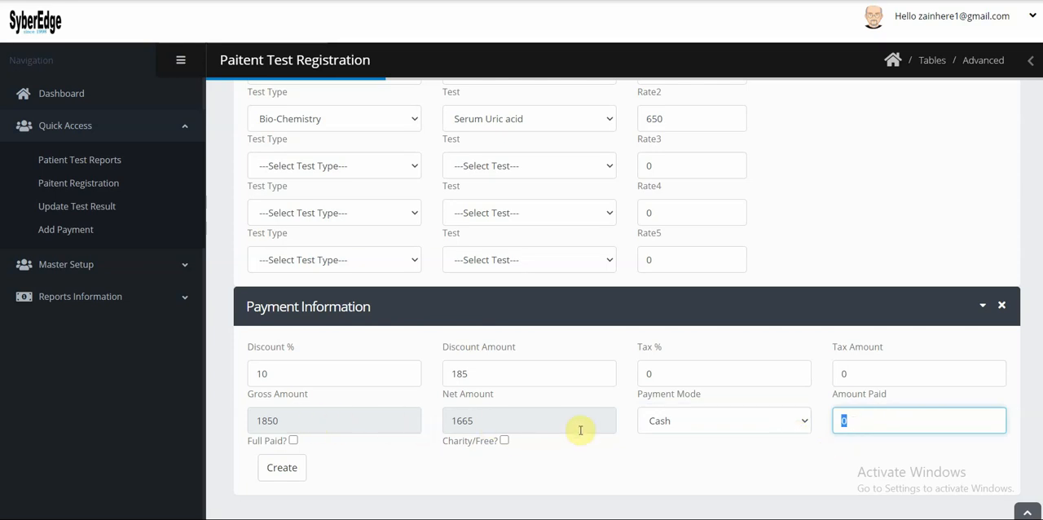
pyautogui.write('1665')
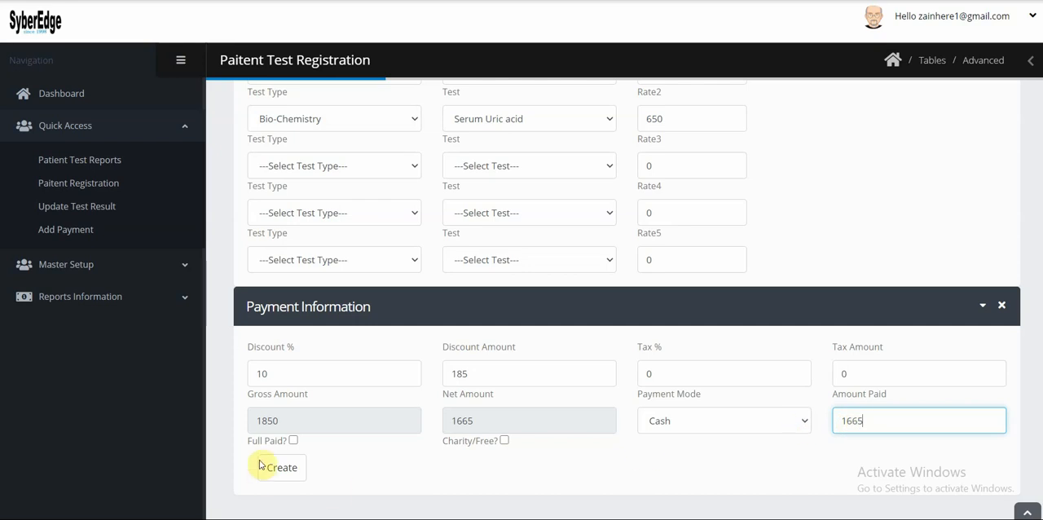
pyautogui.click(294, 440)
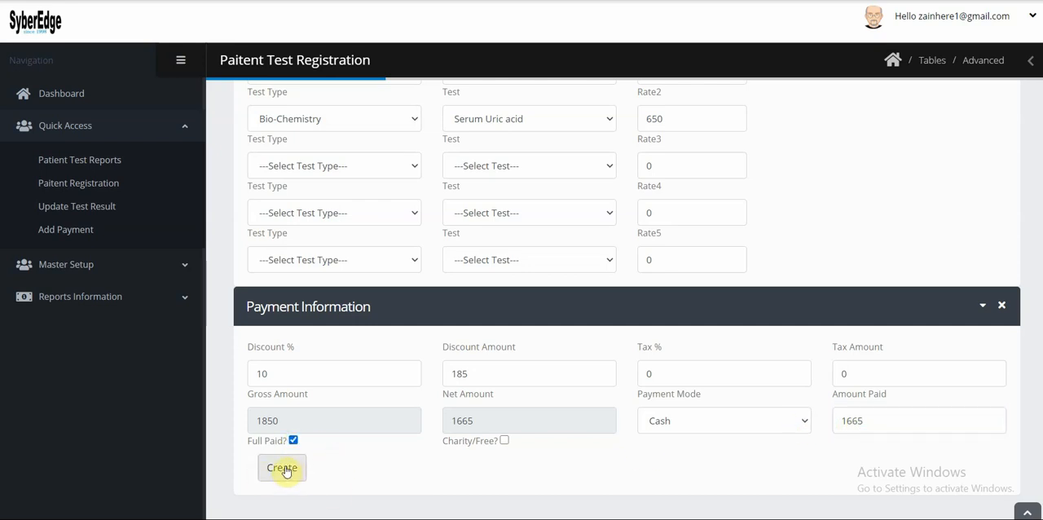
pyautogui.click(283, 468)
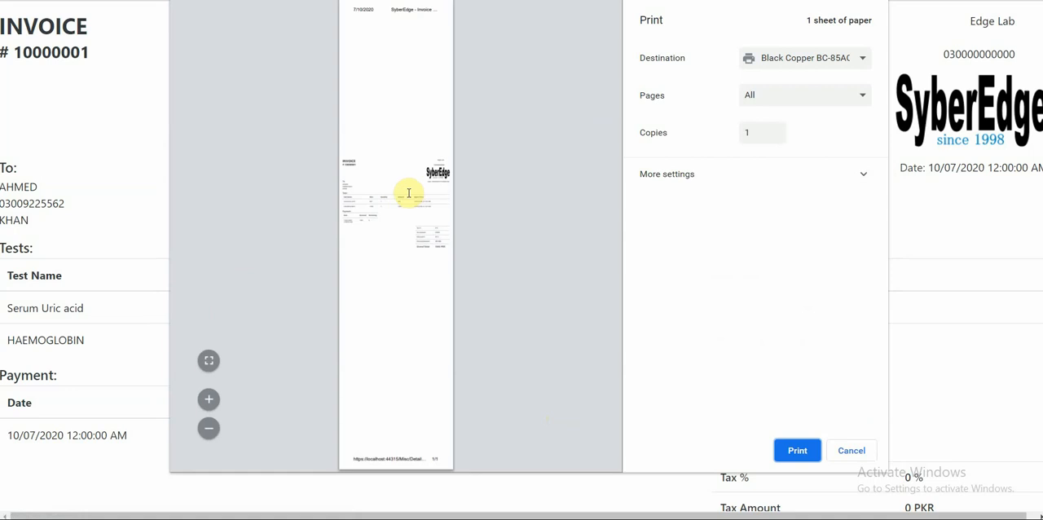
# Inspect the invoice's print destination, cancel printing, and review the listed tests, payment, discount and grand total.
pyautogui.click(819, 66)
pyautogui.click(819, 63)
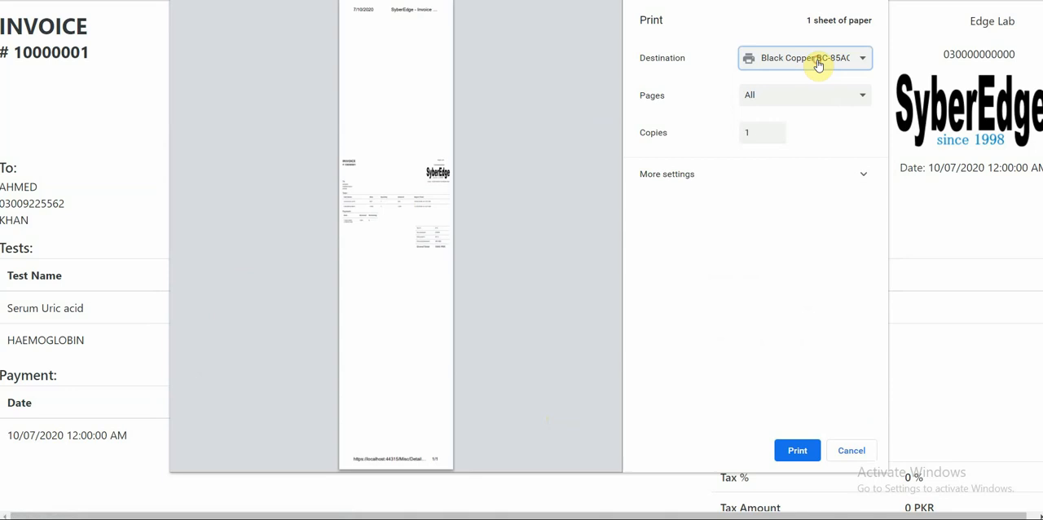
pyautogui.click(852, 452)
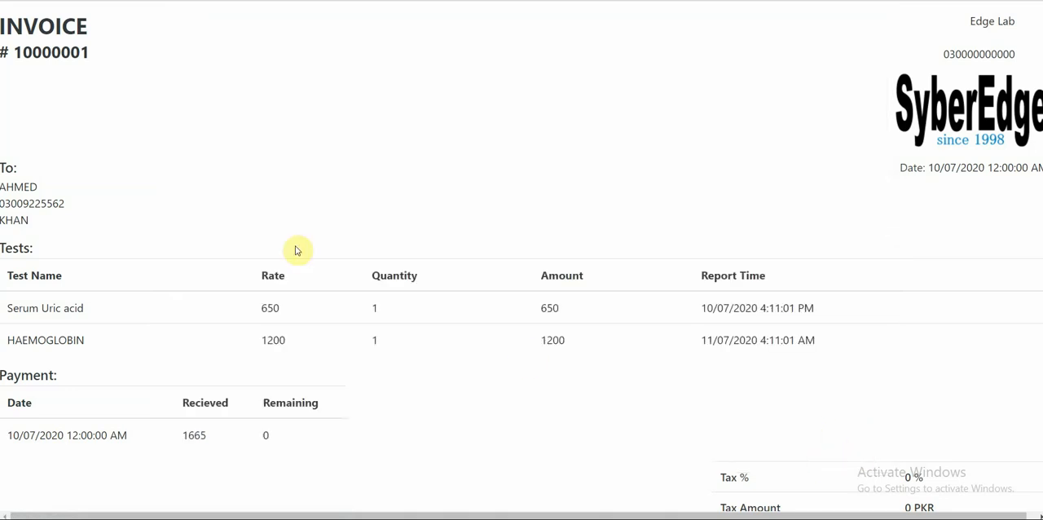
pyautogui.scroll(-1, 295, 155)
pyautogui.scroll(-1, 295, 155)
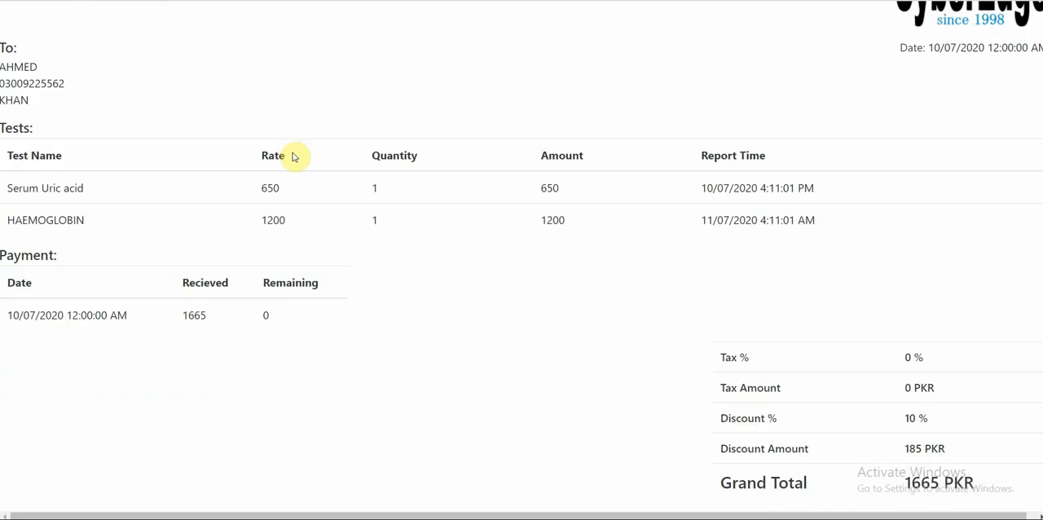
pyautogui.scroll(2, 294, 155)
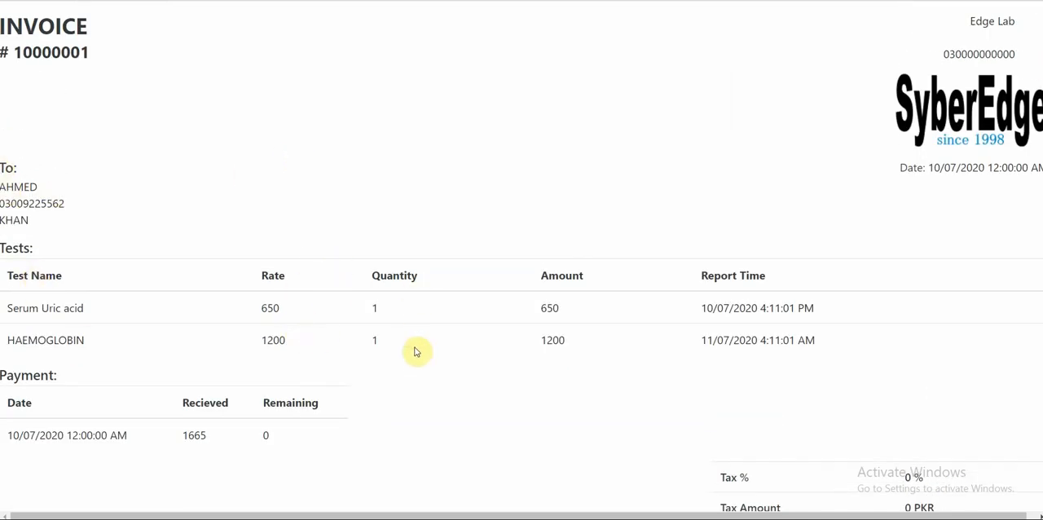
pyautogui.scroll(-1, 754, 358)
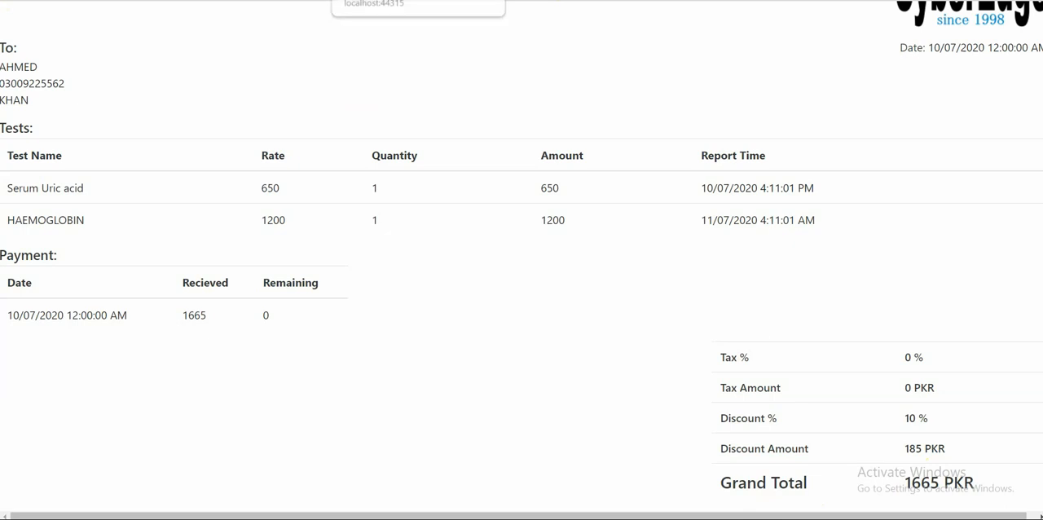
# Return to the lab system and open the Reports page in a separate browser tab.
pyautogui.click(417, 0)
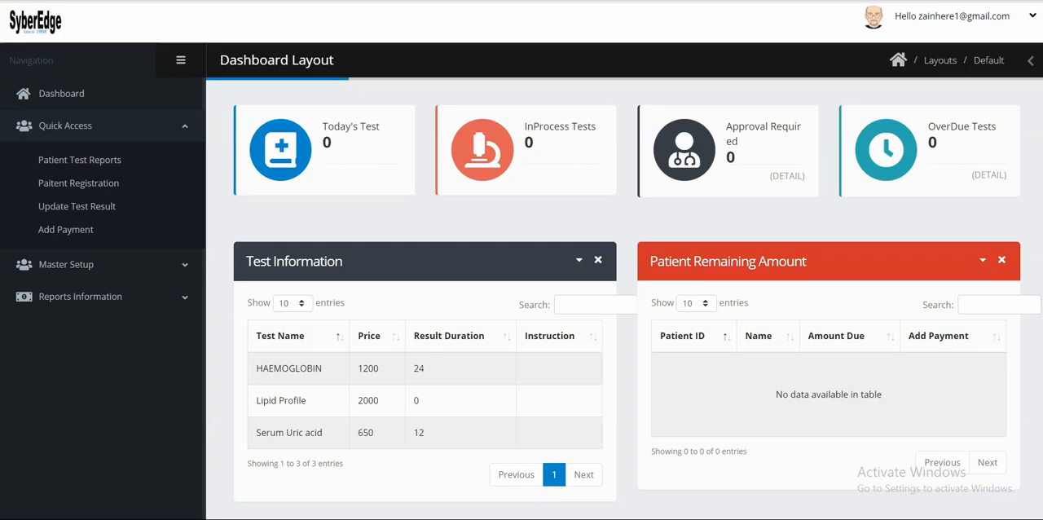
pyautogui.click(81, 1)
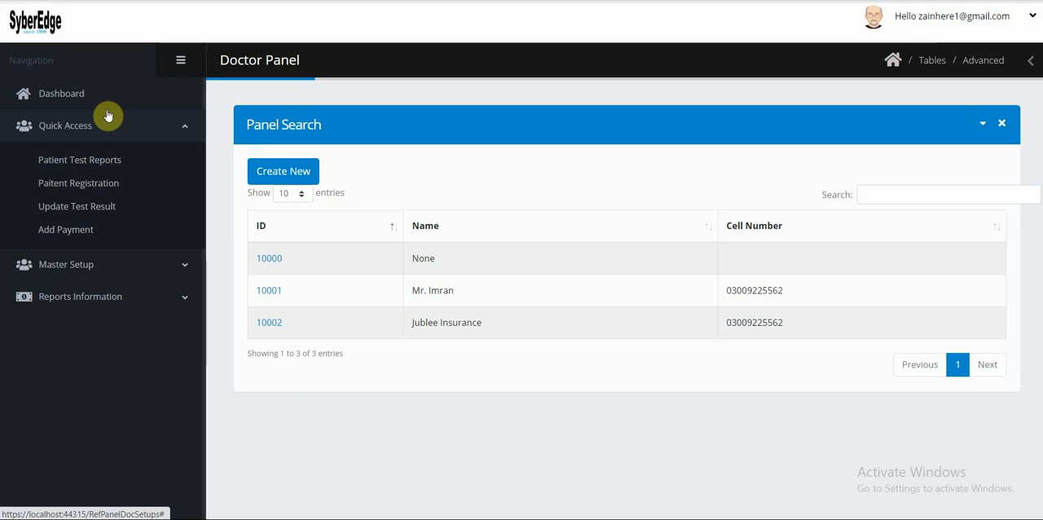
pyautogui.click(65, 298)
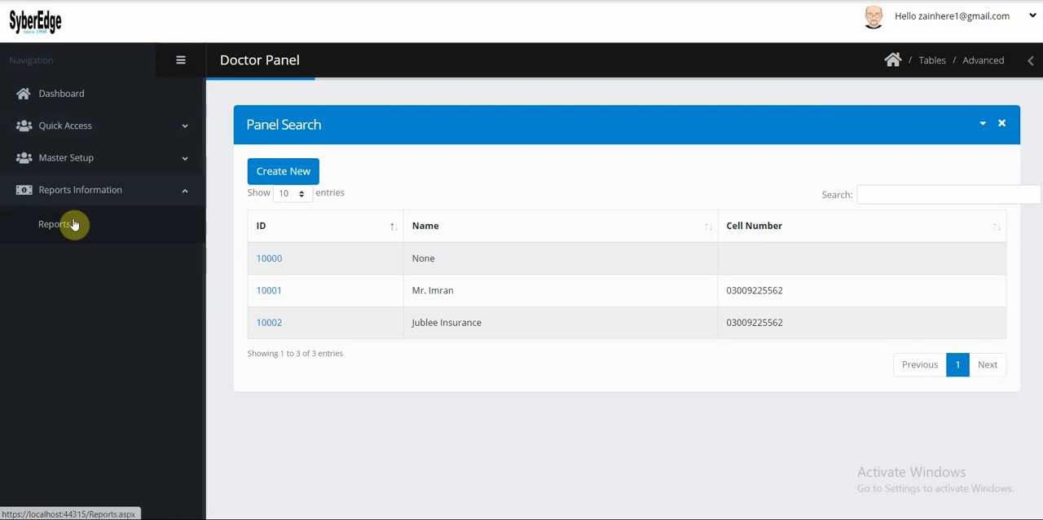
pyautogui.rightClick(59, 228)
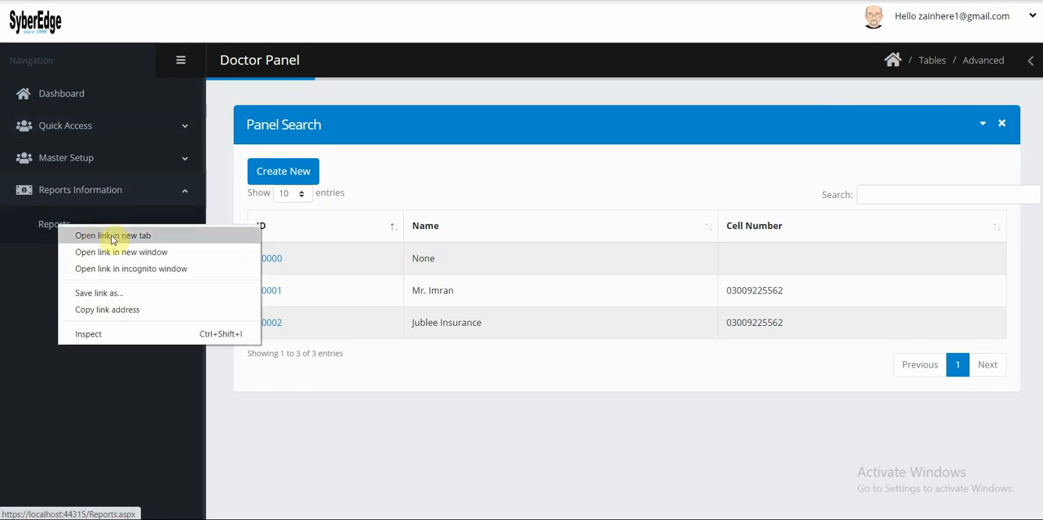
pyautogui.click(113, 236)
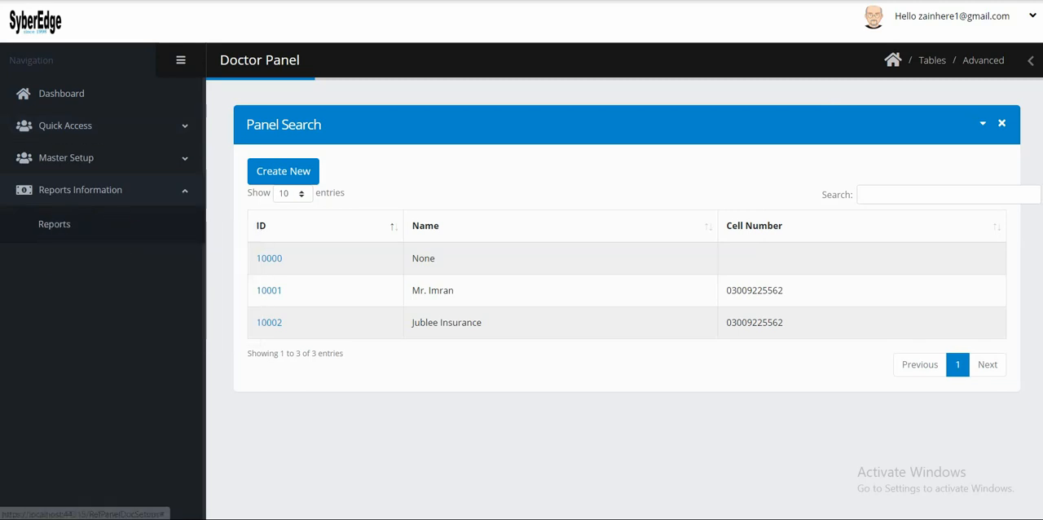
pyautogui.click(391, 0)
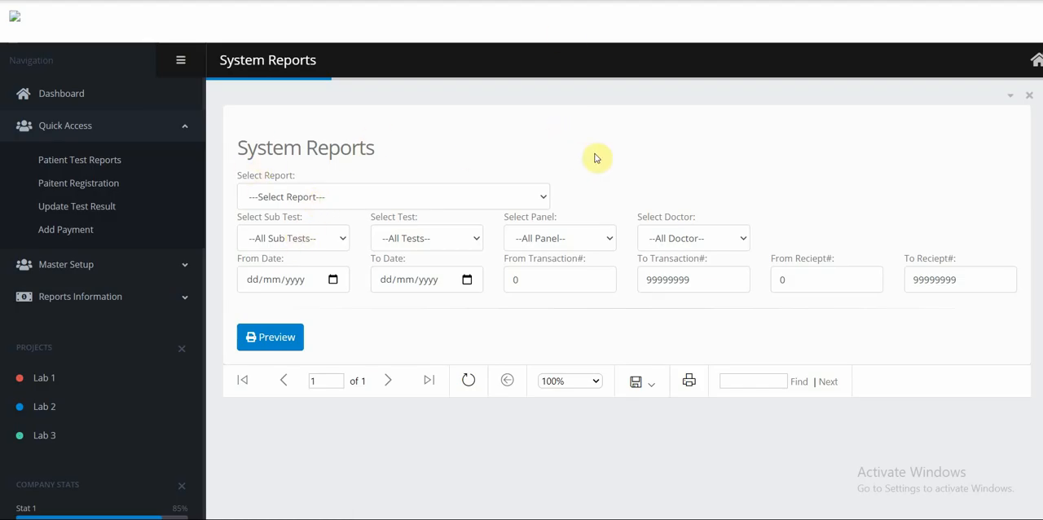
# Generate a preview of the Daily Cash report with both From Date and To Date set to 10/07/2020.
pyautogui.click(310, 202)
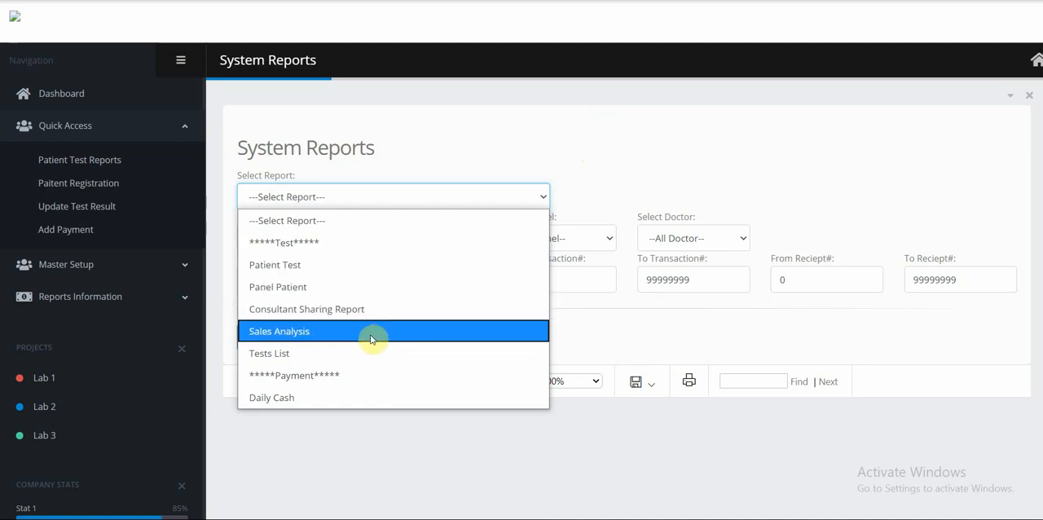
pyautogui.click(312, 396)
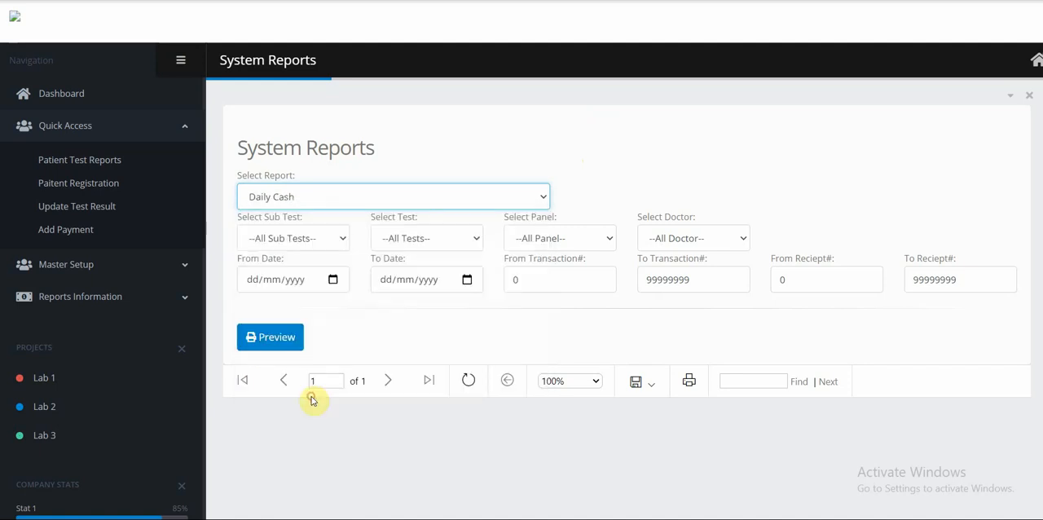
pyautogui.click(333, 280)
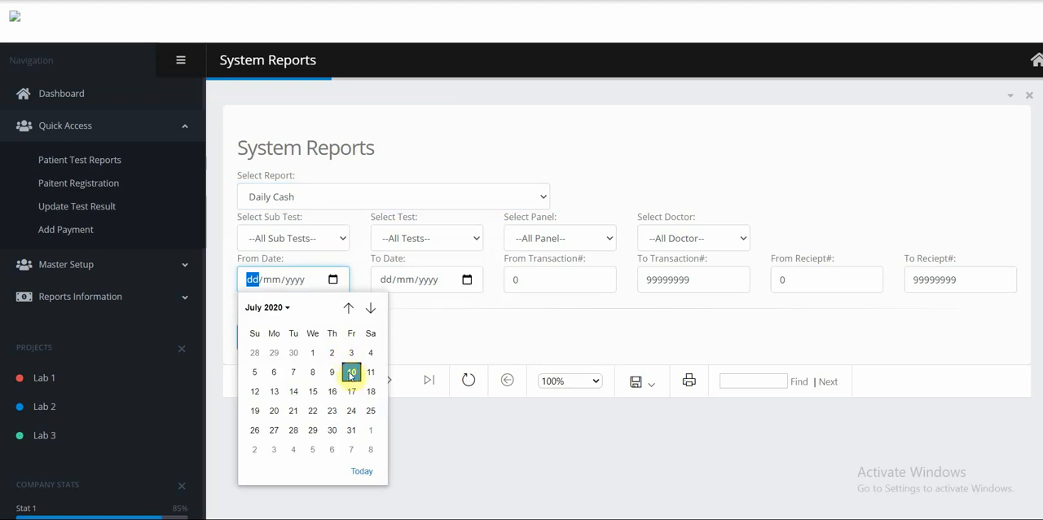
pyautogui.click(350, 372)
pyautogui.click(466, 280)
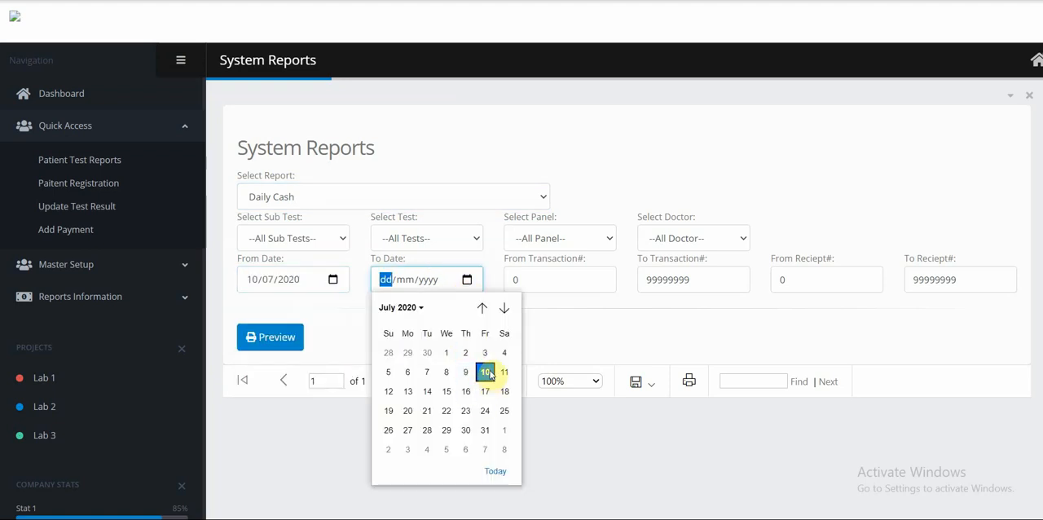
pyautogui.click(488, 371)
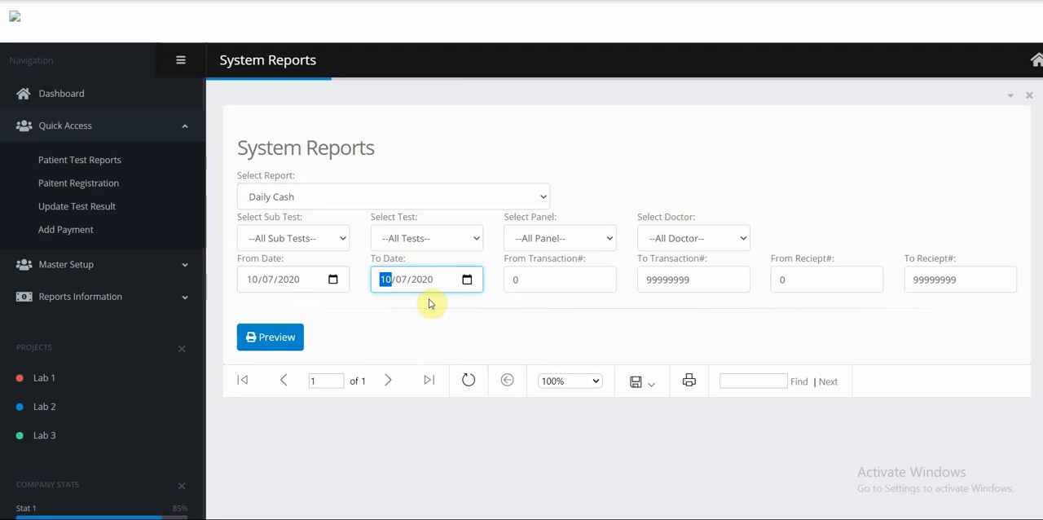
pyautogui.click(268, 340)
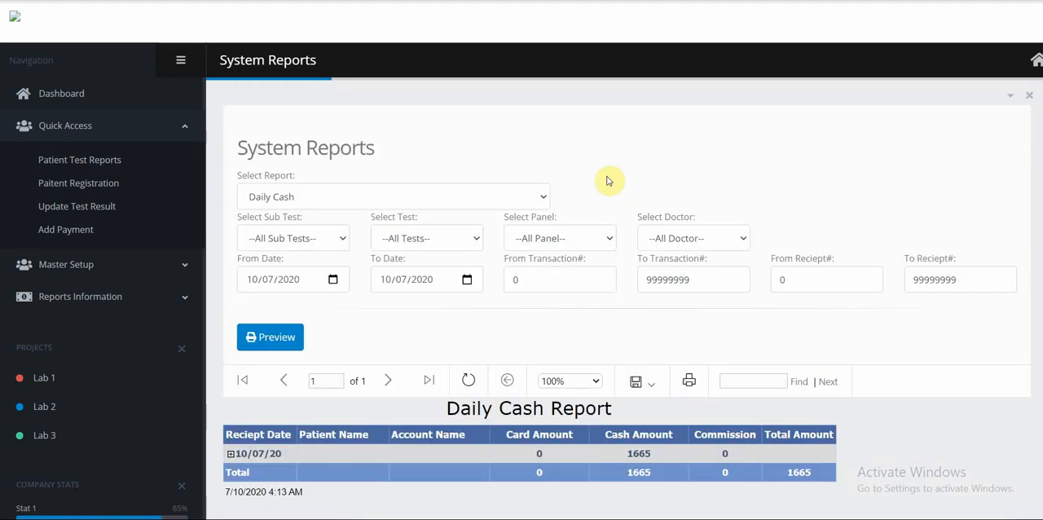
# Expand the 10/07/20 receipt date in the Daily Cash report and examine the patient's receipt entry.
pyautogui.scroll(-2, 609, 181)
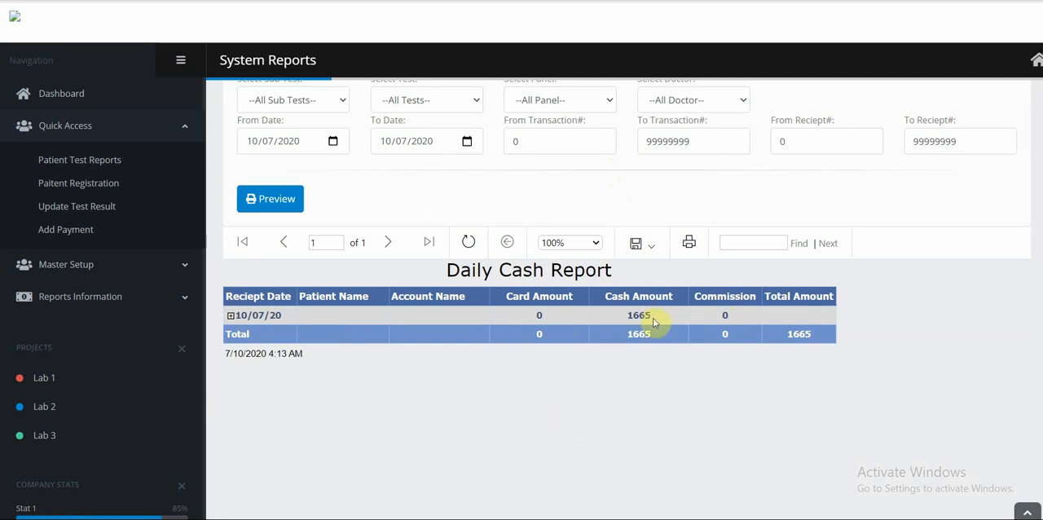
pyautogui.click(230, 317)
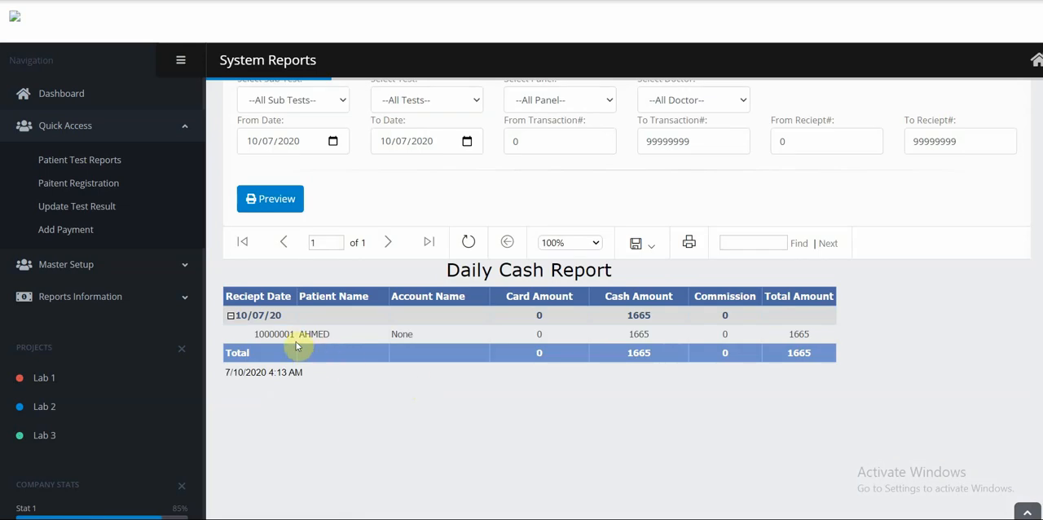
pyautogui.doubleClick(274, 334)
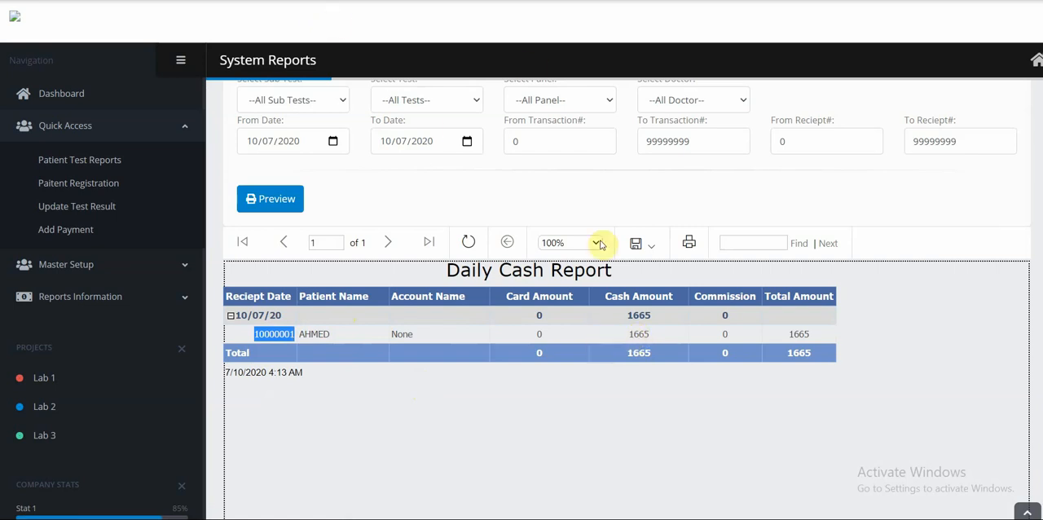
pyautogui.scroll(2, 361, 139)
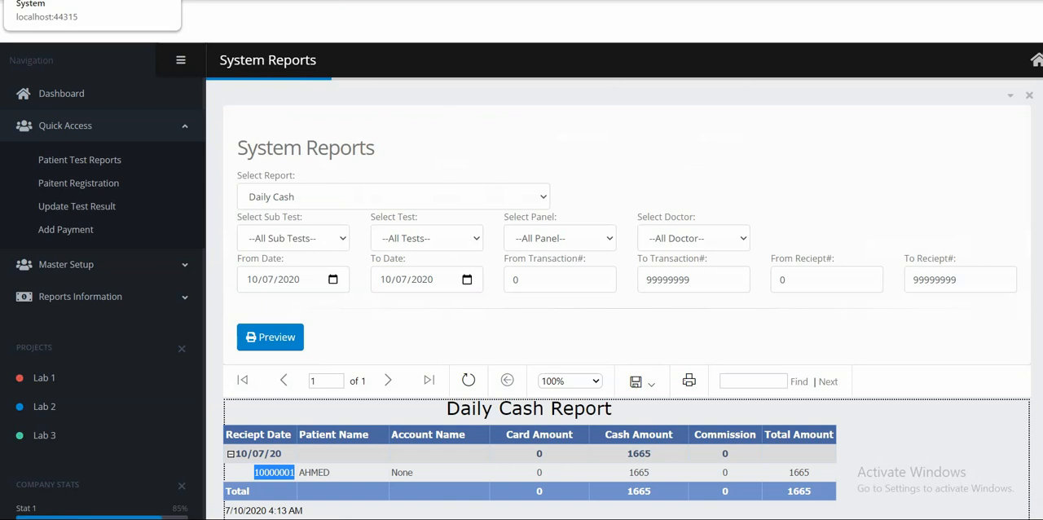
# Go back to the Doctor Panel page and open Update Test Result in a separate browser tab.
pyautogui.click(90, 0)
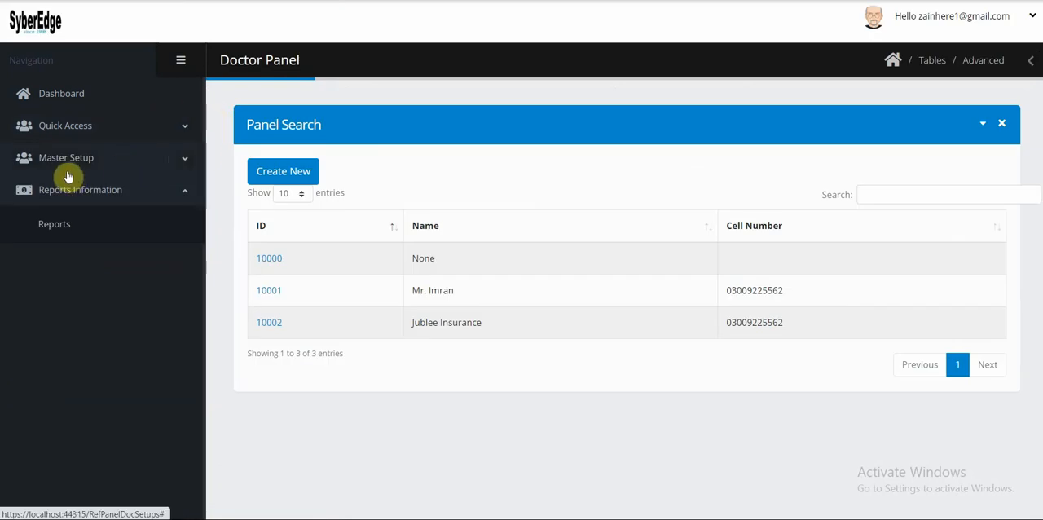
pyautogui.click(65, 130)
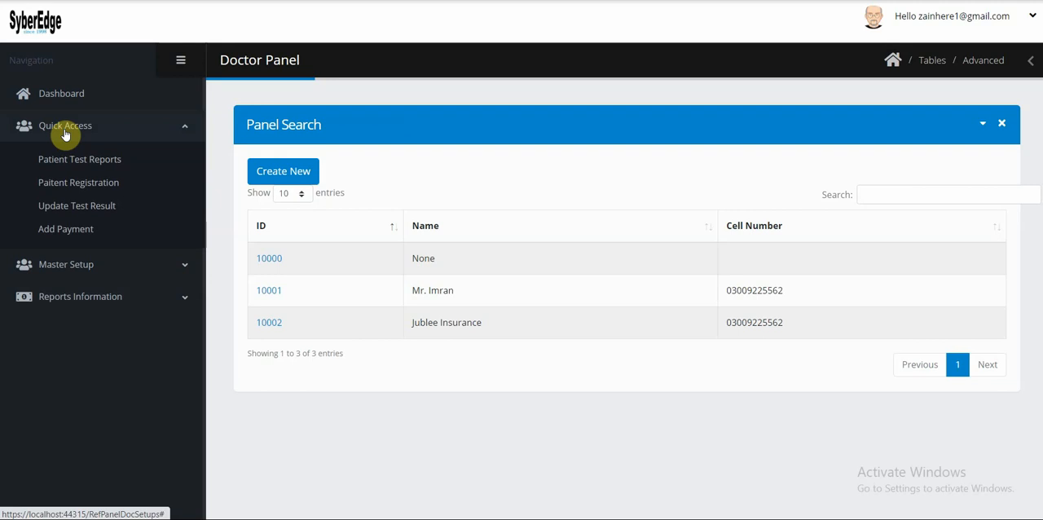
pyautogui.rightClick(63, 208)
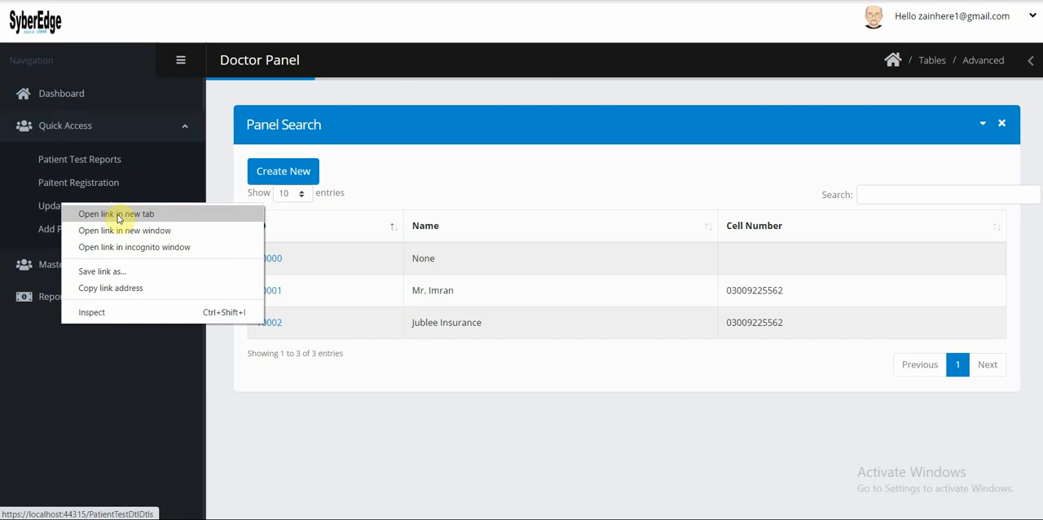
pyautogui.click(118, 215)
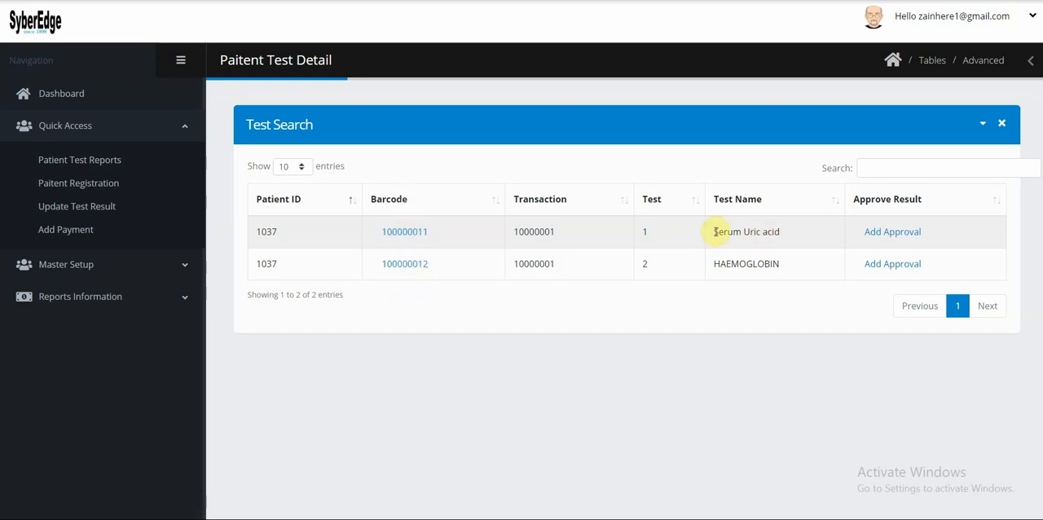
# Enter 5.1 as the Uric Acid result for the Serum Uric acid test and save it.
pyautogui.moveTo(715, 231); pyautogui.dragTo(787, 233)
pyautogui.click(787, 238)
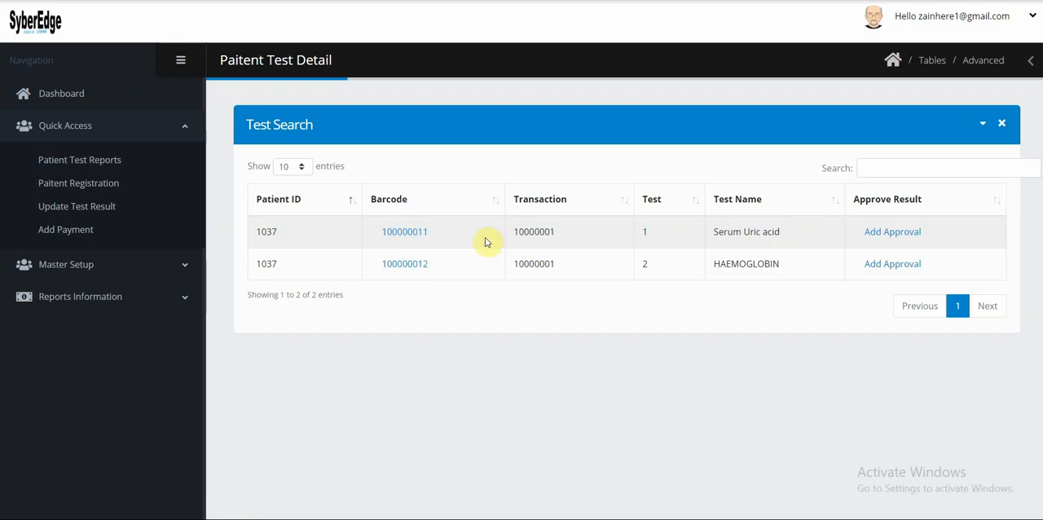
pyautogui.click(399, 233)
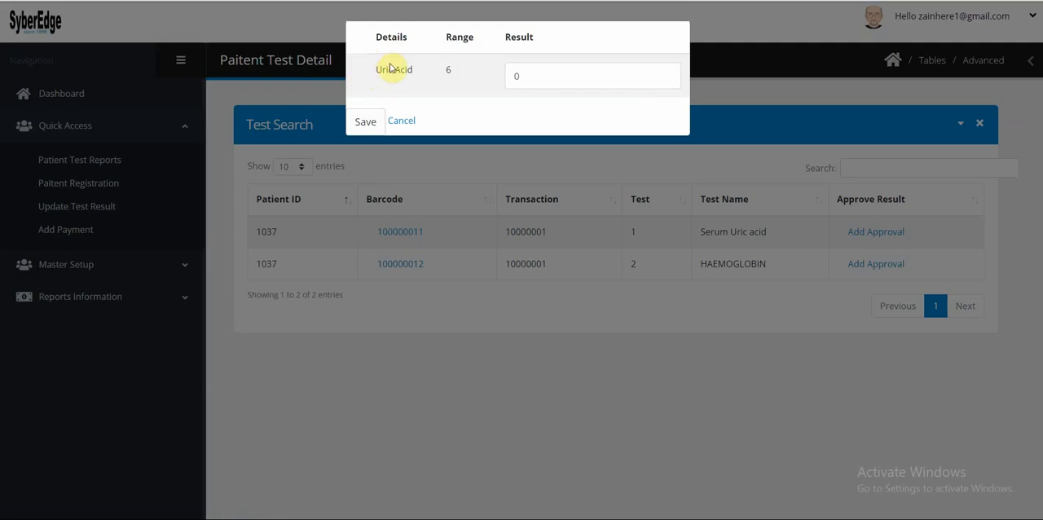
pyautogui.click(525, 74)
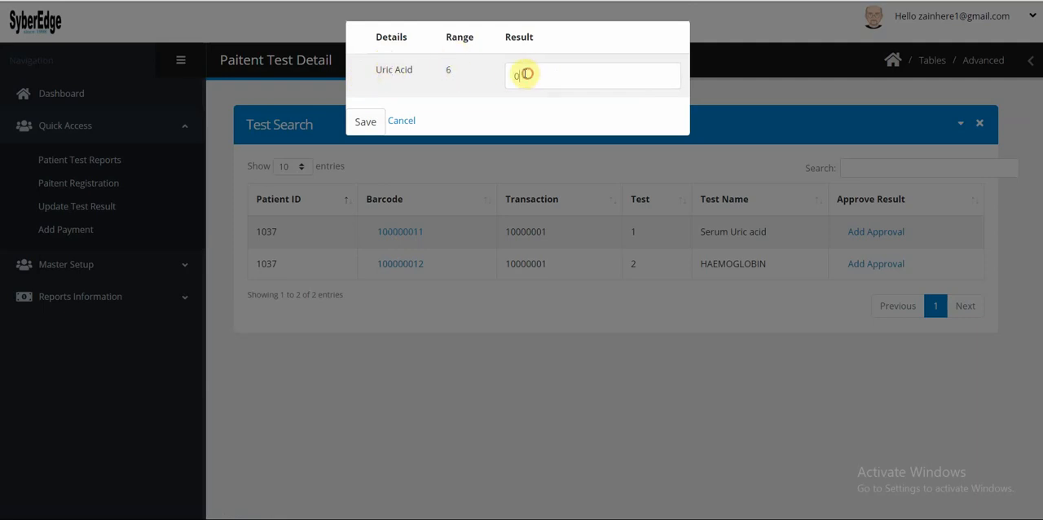
pyautogui.moveTo(525, 74); pyautogui.dragTo(498, 149)
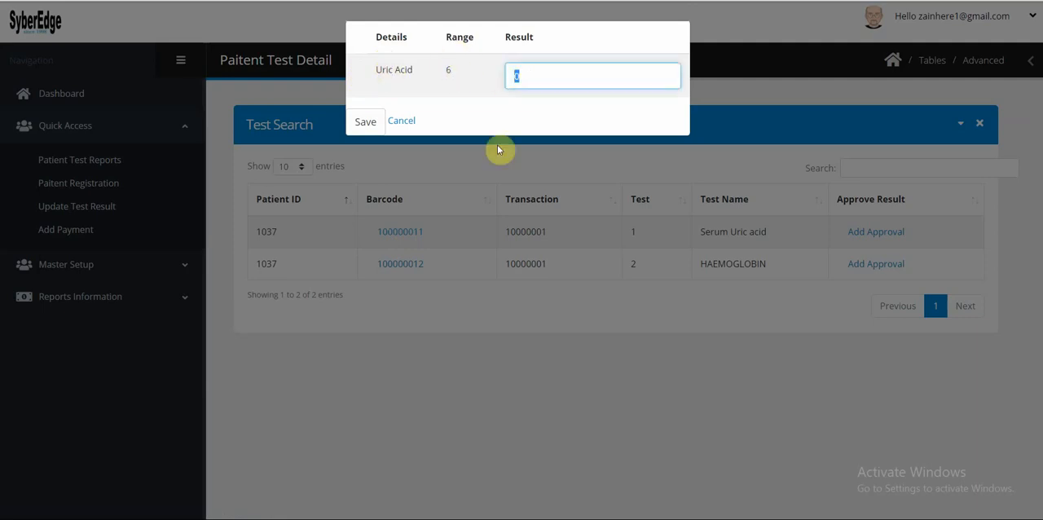
pyautogui.write('5.1')
pyautogui.click(358, 122)
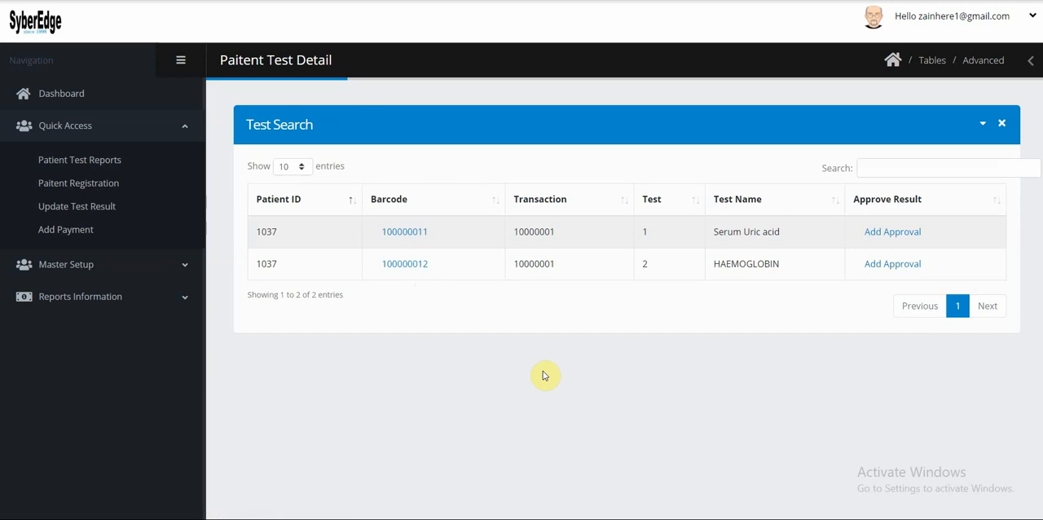
# Approve the Serum Uric acid result with the approver's name and the findings "Report is normal", and save the approval.
pyautogui.click(894, 234)
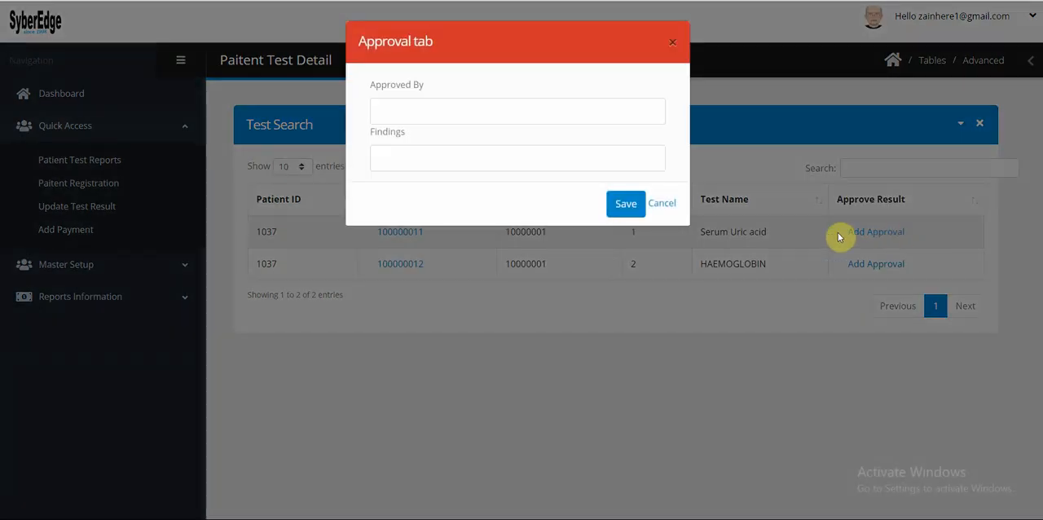
pyautogui.click(399, 110)
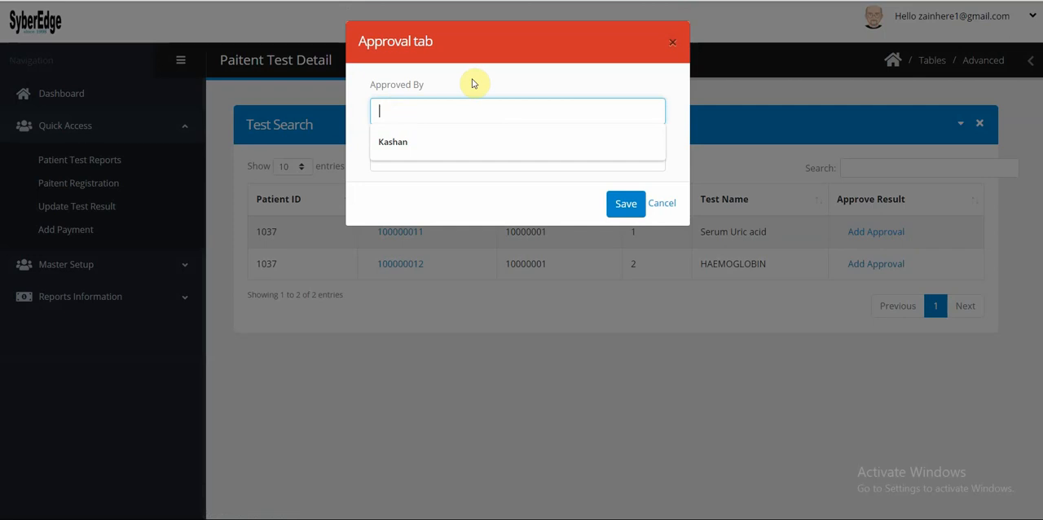
pyautogui.write('Miss A')
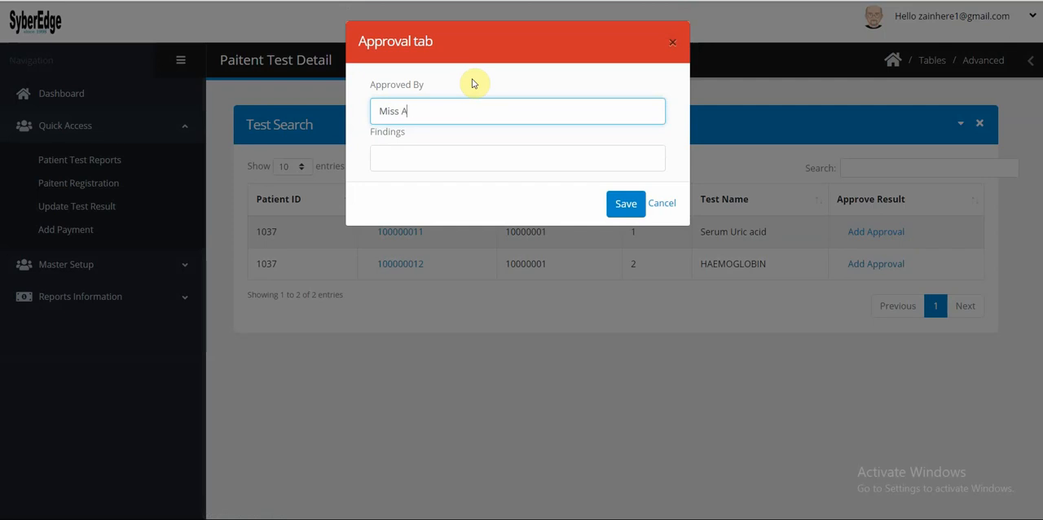
pyautogui.write('yesha')
pyautogui.press('Tab')
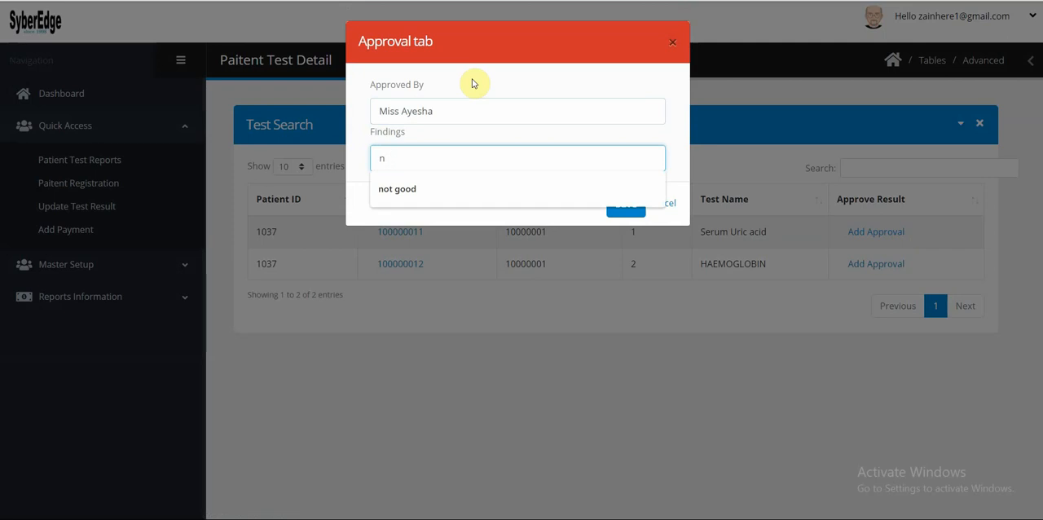
pyautogui.write('Report is normal')
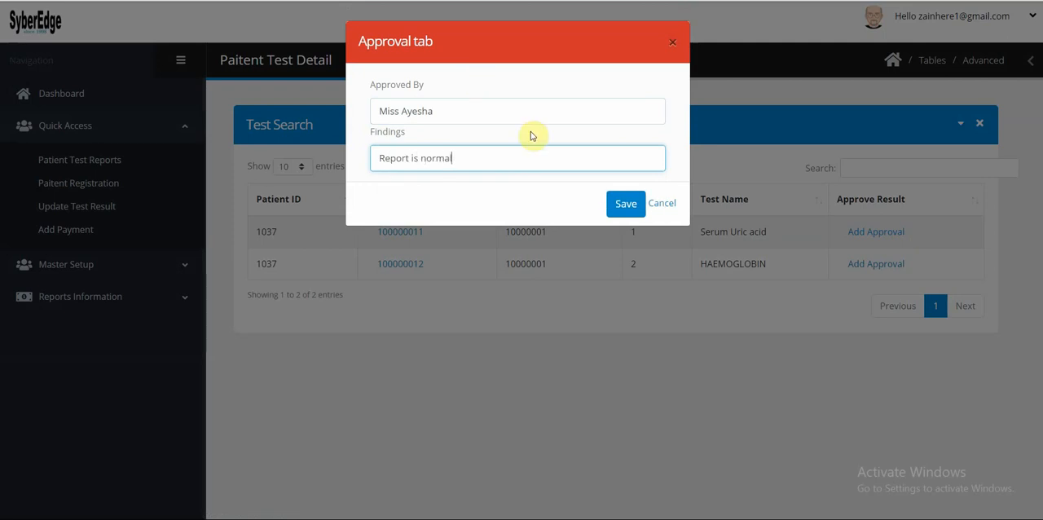
pyautogui.click(619, 205)
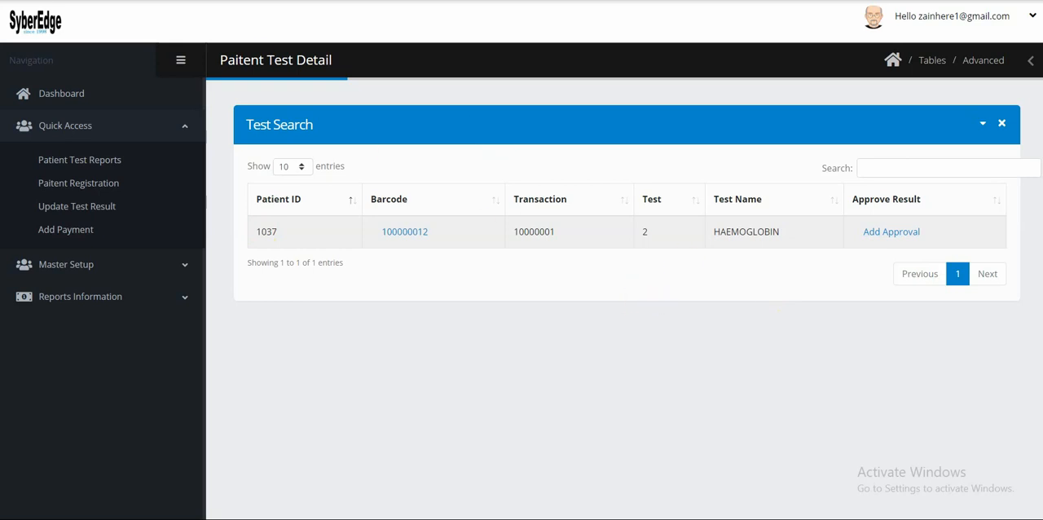
# Reload the Dashboard to check the in-process and approval-required test counts, and return to the Test Search list.
pyautogui.hotkey('ctrl', 'Tab')
pyautogui.click(64, 95)
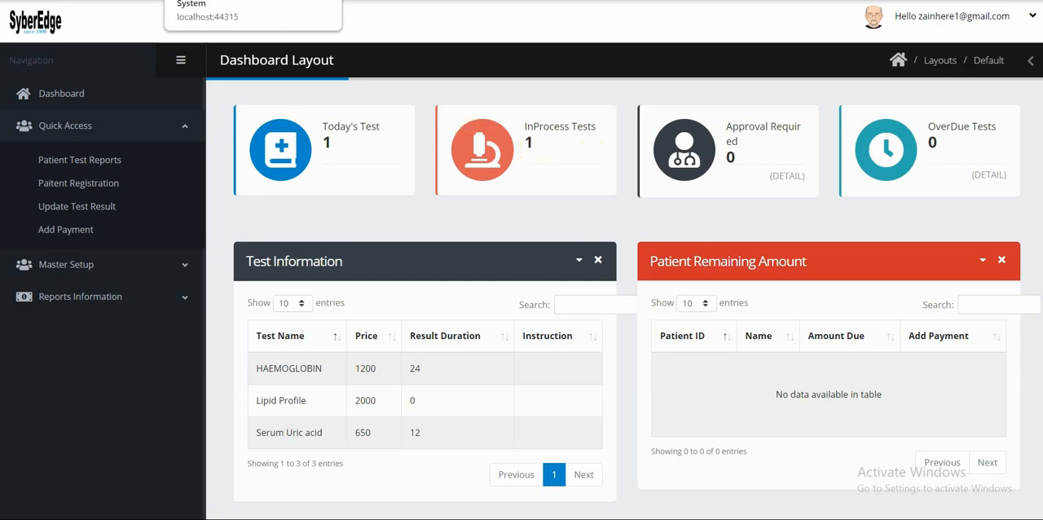
pyautogui.click(236, 0)
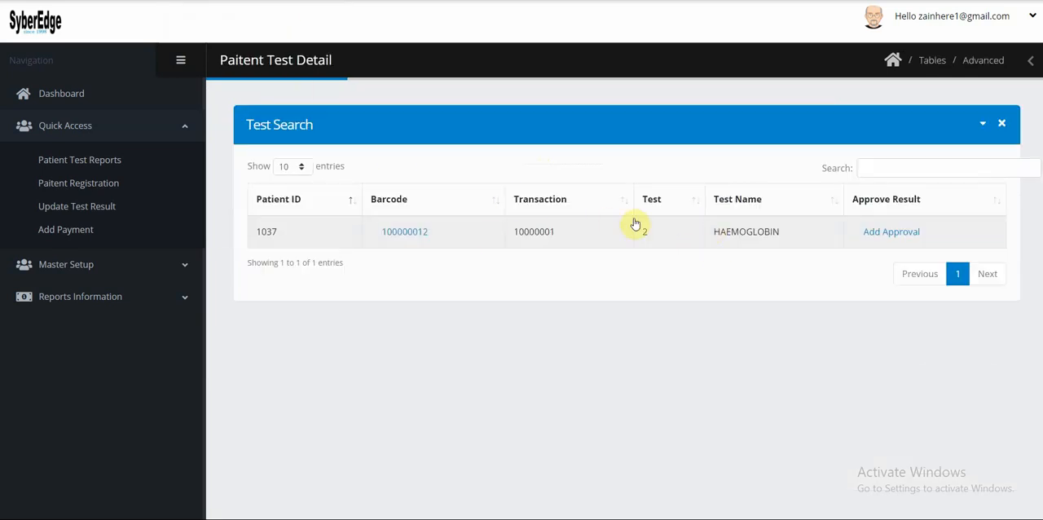
# Save 12 as the Haemoglobin result for the HAEMOGLOBIN test and reload the Dashboard to check the test counts.
pyautogui.click(405, 234)
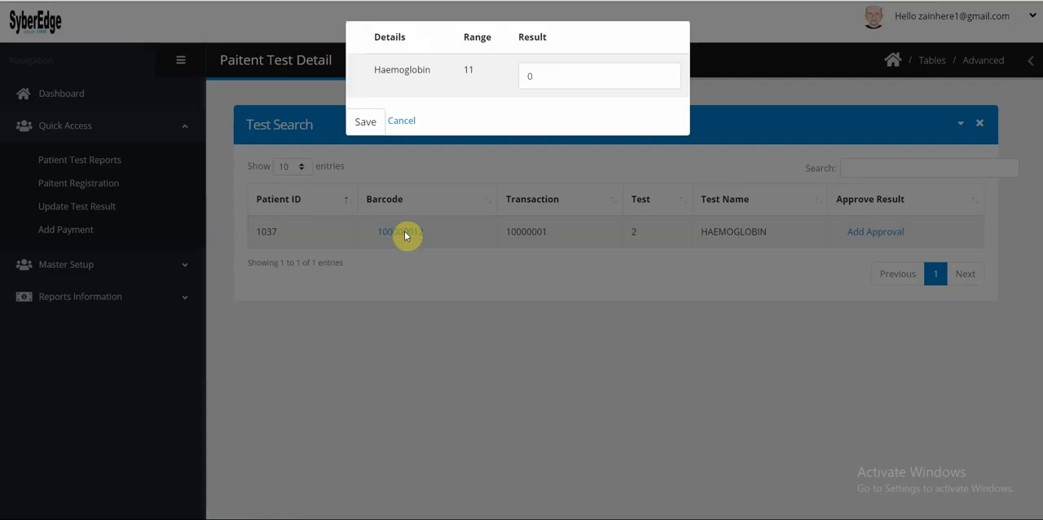
pyautogui.click(527, 76)
pyautogui.moveTo(535, 76); pyautogui.dragTo(503, 76)
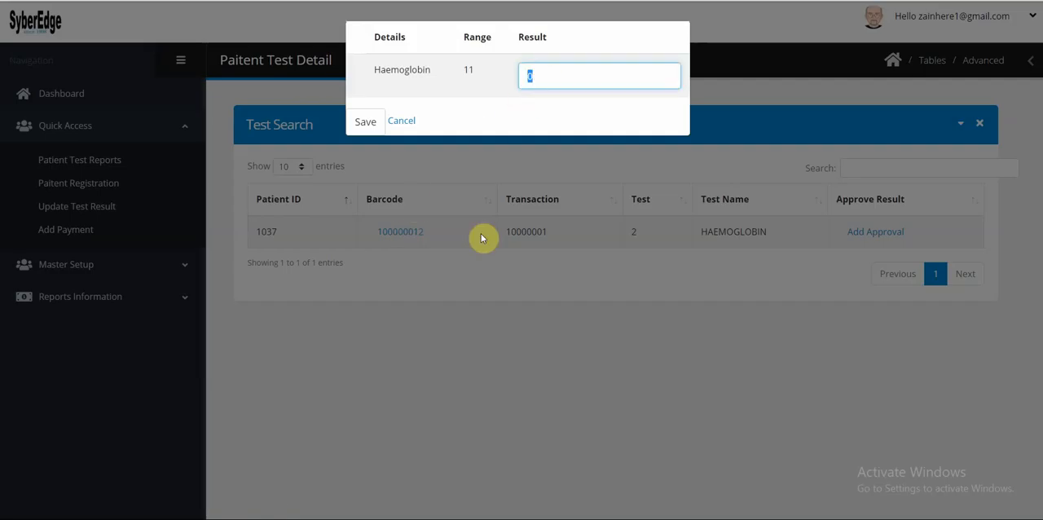
pyautogui.write('12')
pyautogui.click(364, 123)
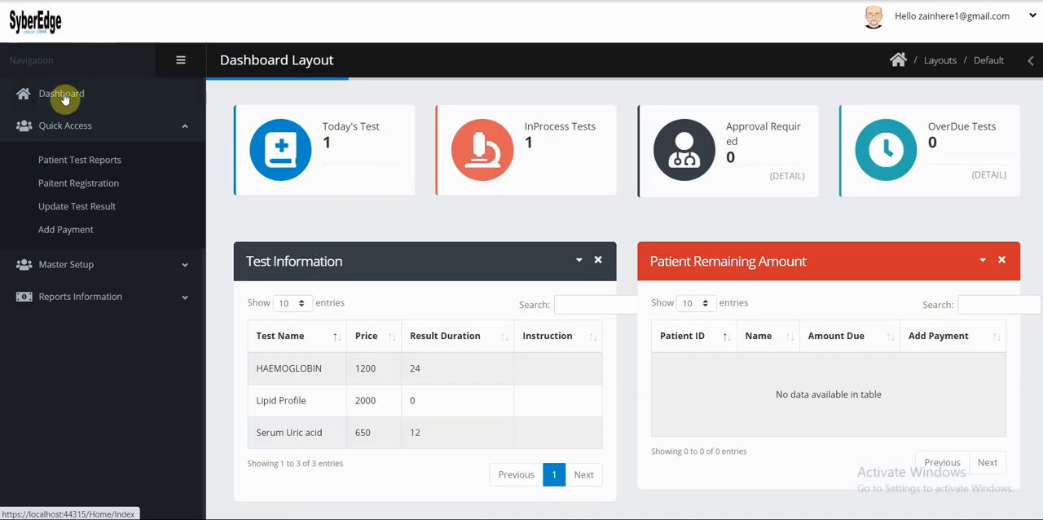
pyautogui.click(65, 98)
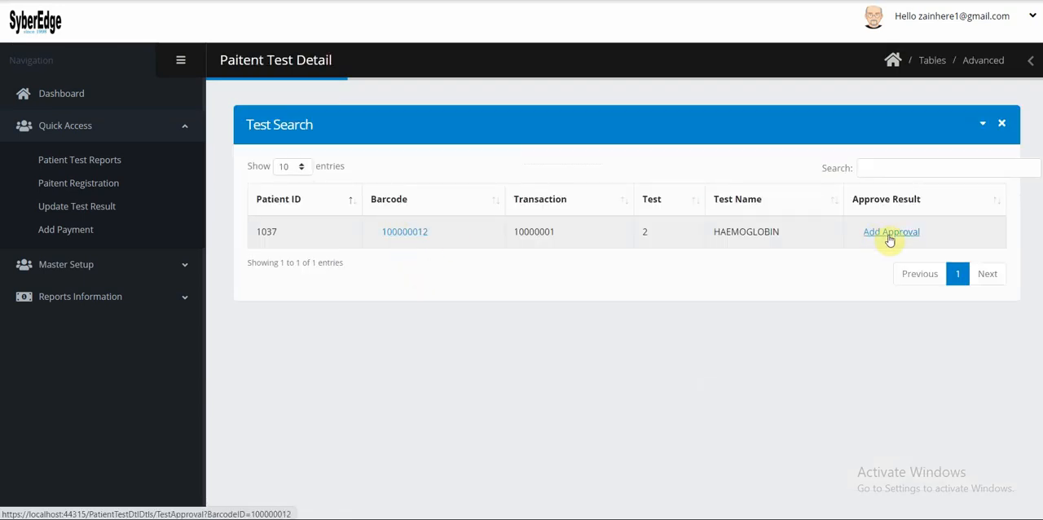
# Approve the HAEMOGLOBIN result with the same approver's name and findings stating that the report is not normal, and save the approval.
pyautogui.click(889, 237)
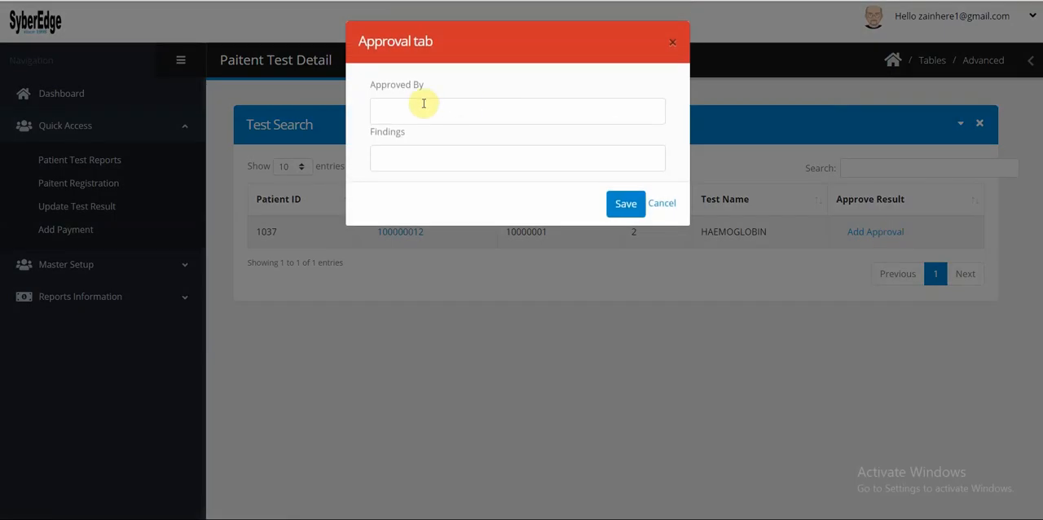
pyautogui.click(418, 111)
pyautogui.click(414, 167)
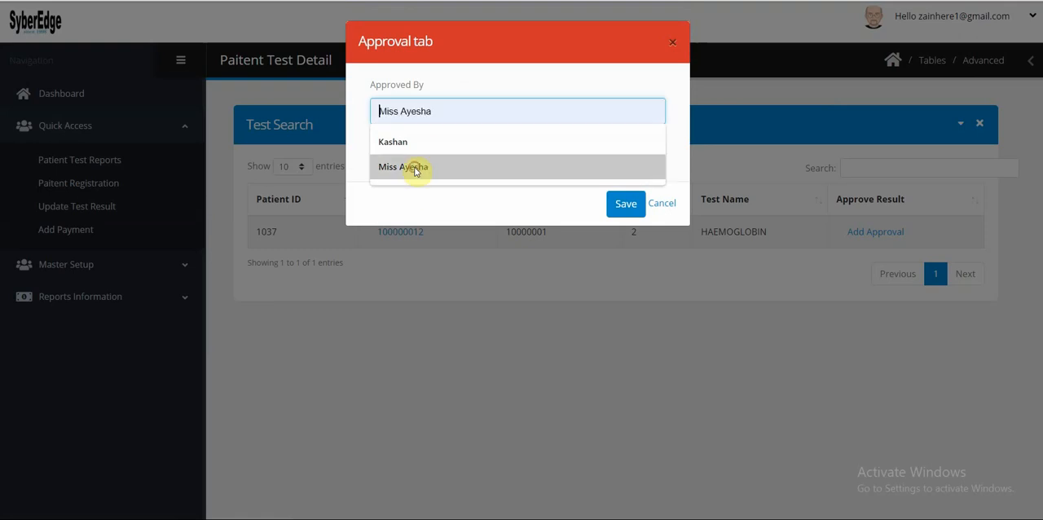
pyautogui.click(405, 157)
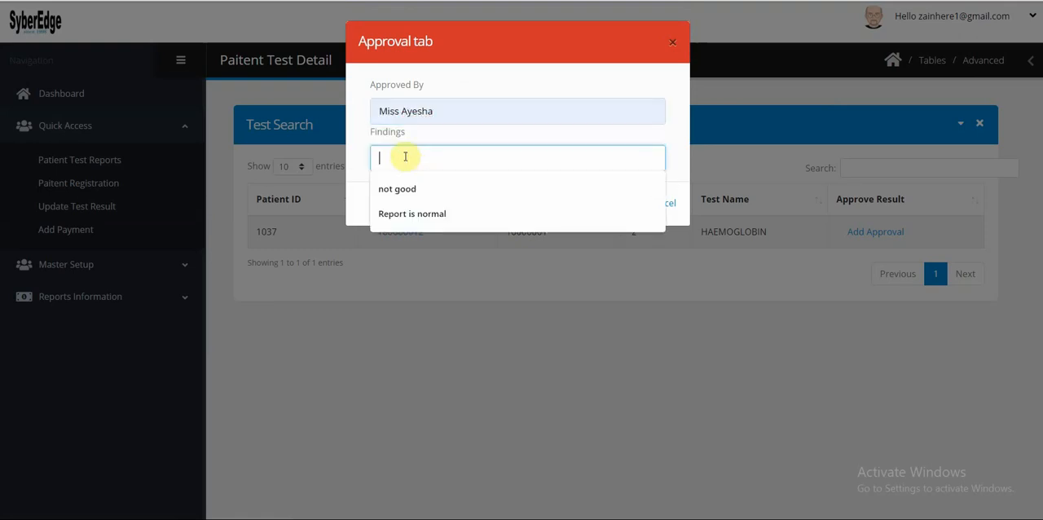
pyautogui.write('Report is not')
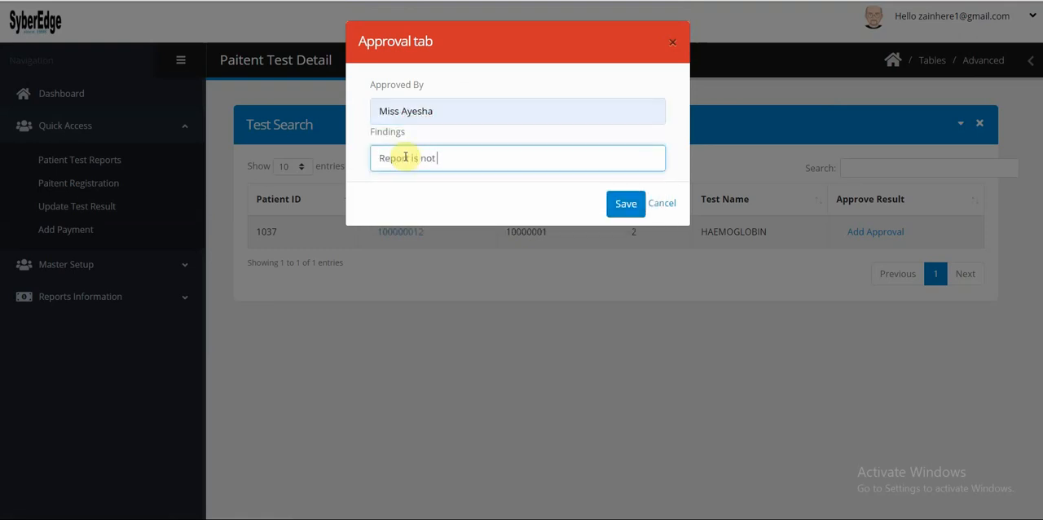
pyautogui.write(' normal')
pyautogui.click(624, 203)
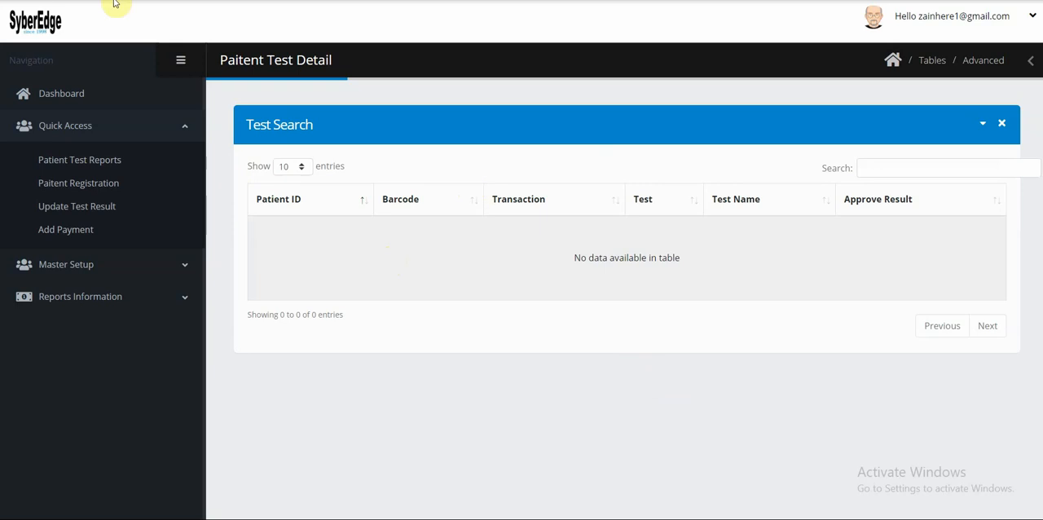
# Reload the Dashboard to check the test counts and open Patient Test Reports in a separate browser tab.
pyautogui.hotkey('alt', 'Left')
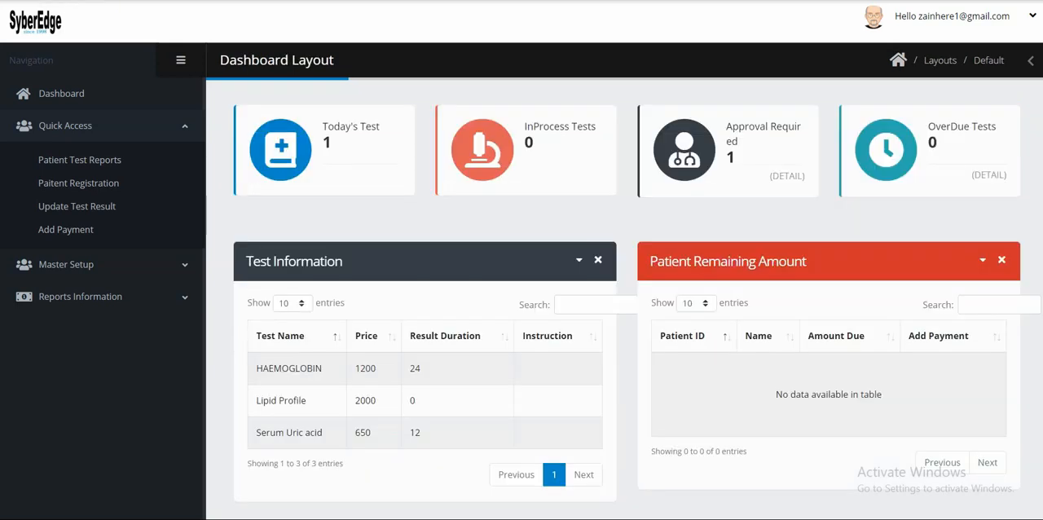
pyautogui.click(70, 93)
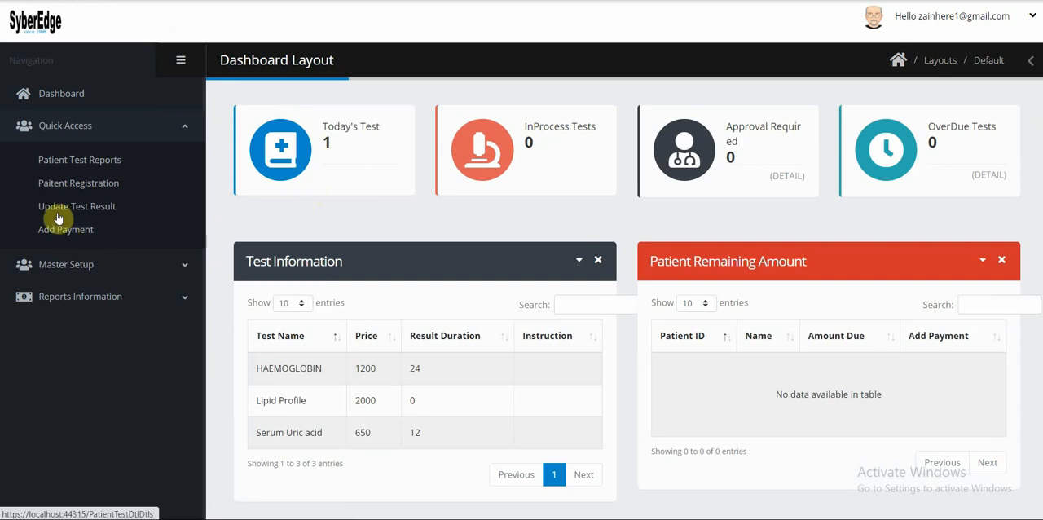
pyautogui.rightClick(87, 165)
pyautogui.click(149, 164)
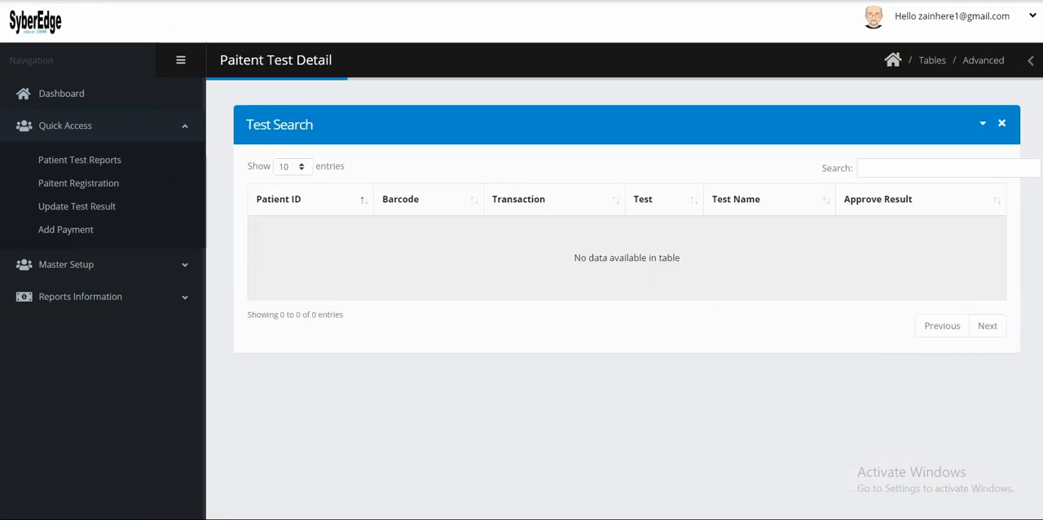
pyautogui.hotkey('ctrl', 'Tab')
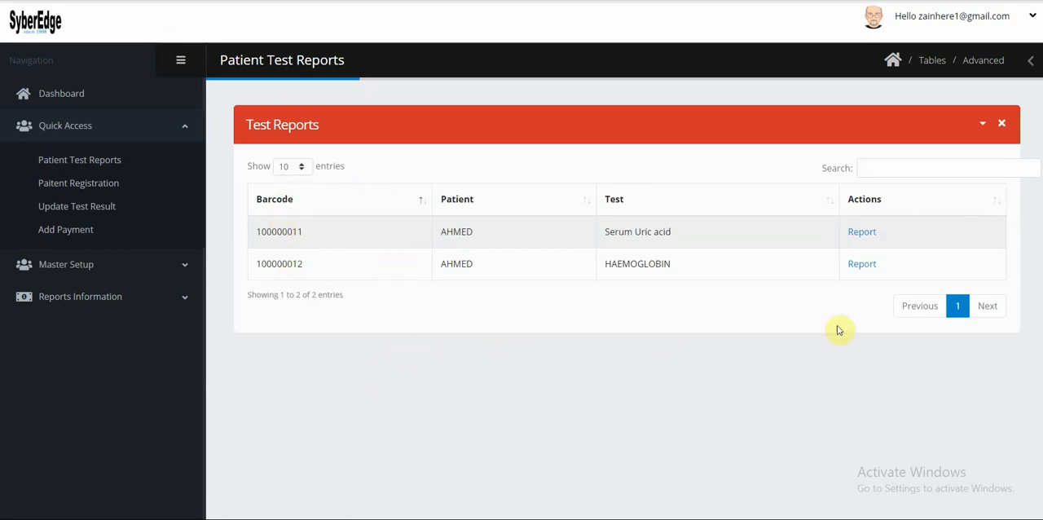
# Open the patient's Serum Uric acid test report and look through the result and remarks.
pyautogui.click(864, 235)
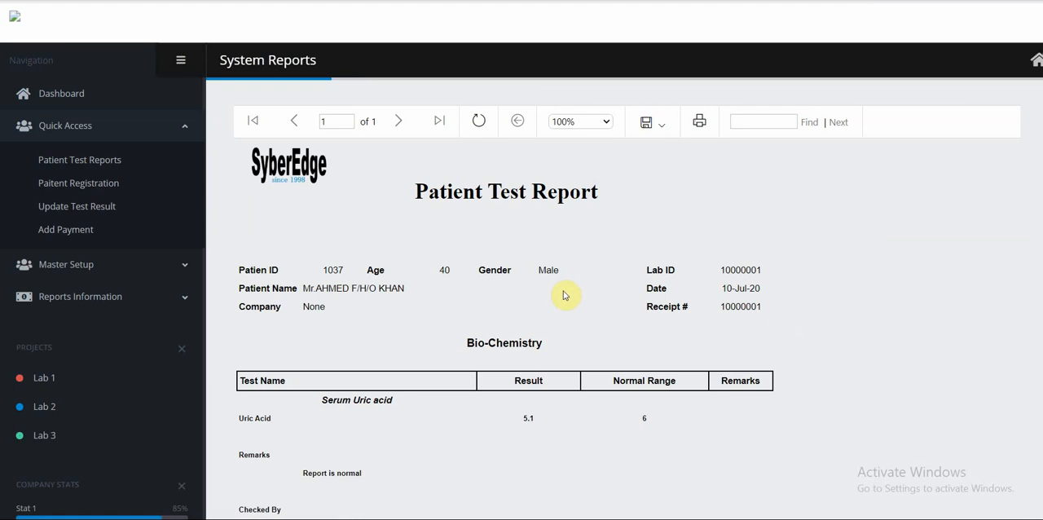
pyautogui.scroll(-3, 564, 295)
pyautogui.scroll(3, 565, 274)
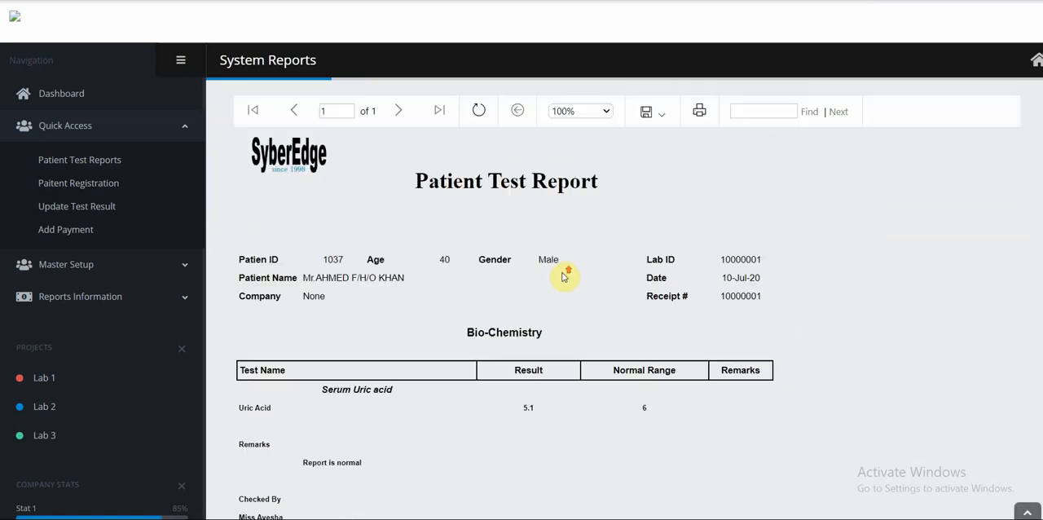
# Look at the export formats and print settings available for the Patient Test Report, and close them without exporting or printing.
pyautogui.click(663, 127)
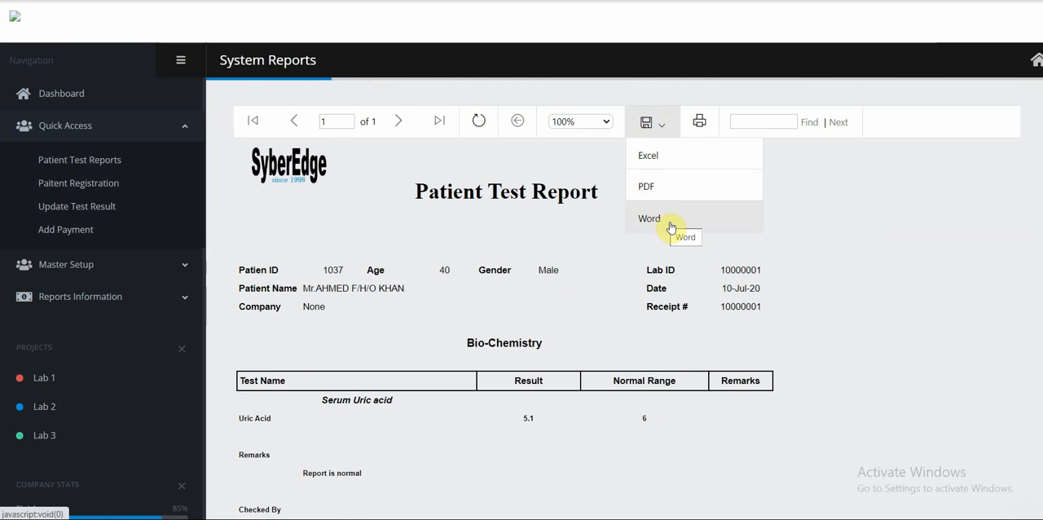
pyautogui.click(853, 233)
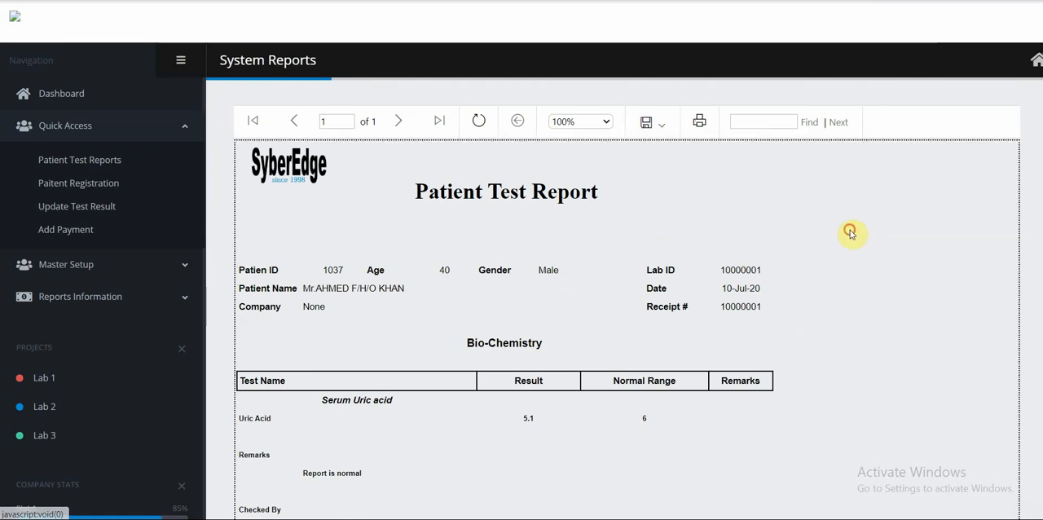
pyautogui.click(699, 122)
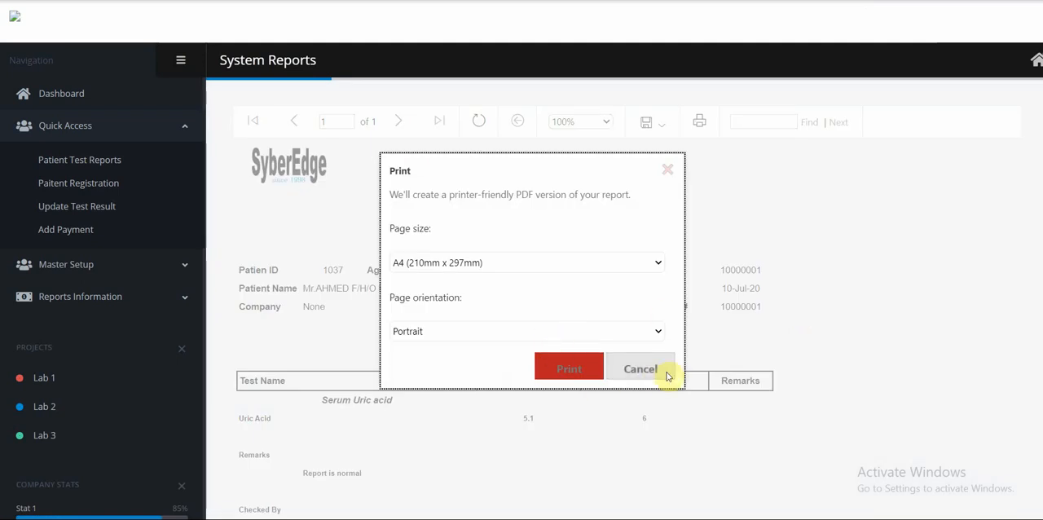
pyautogui.click(651, 376)
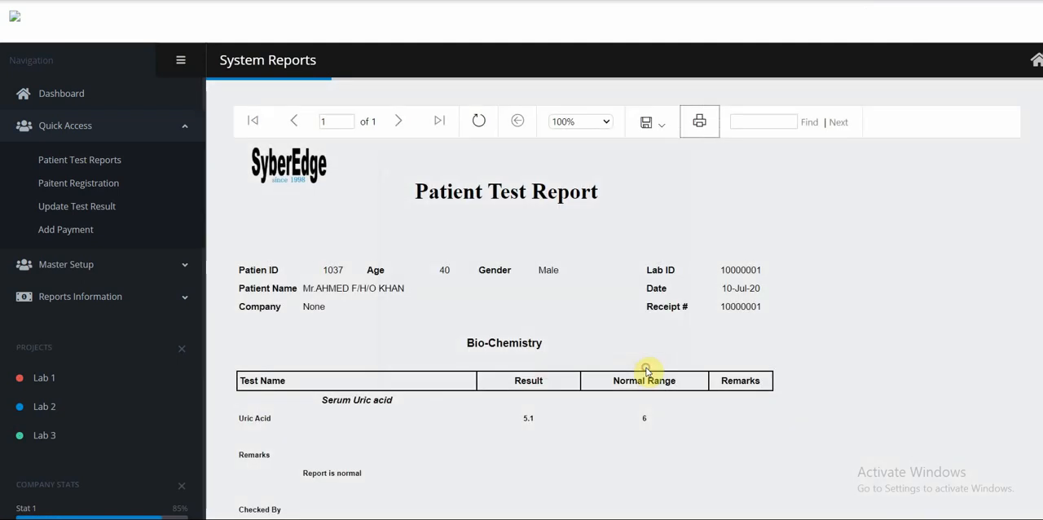